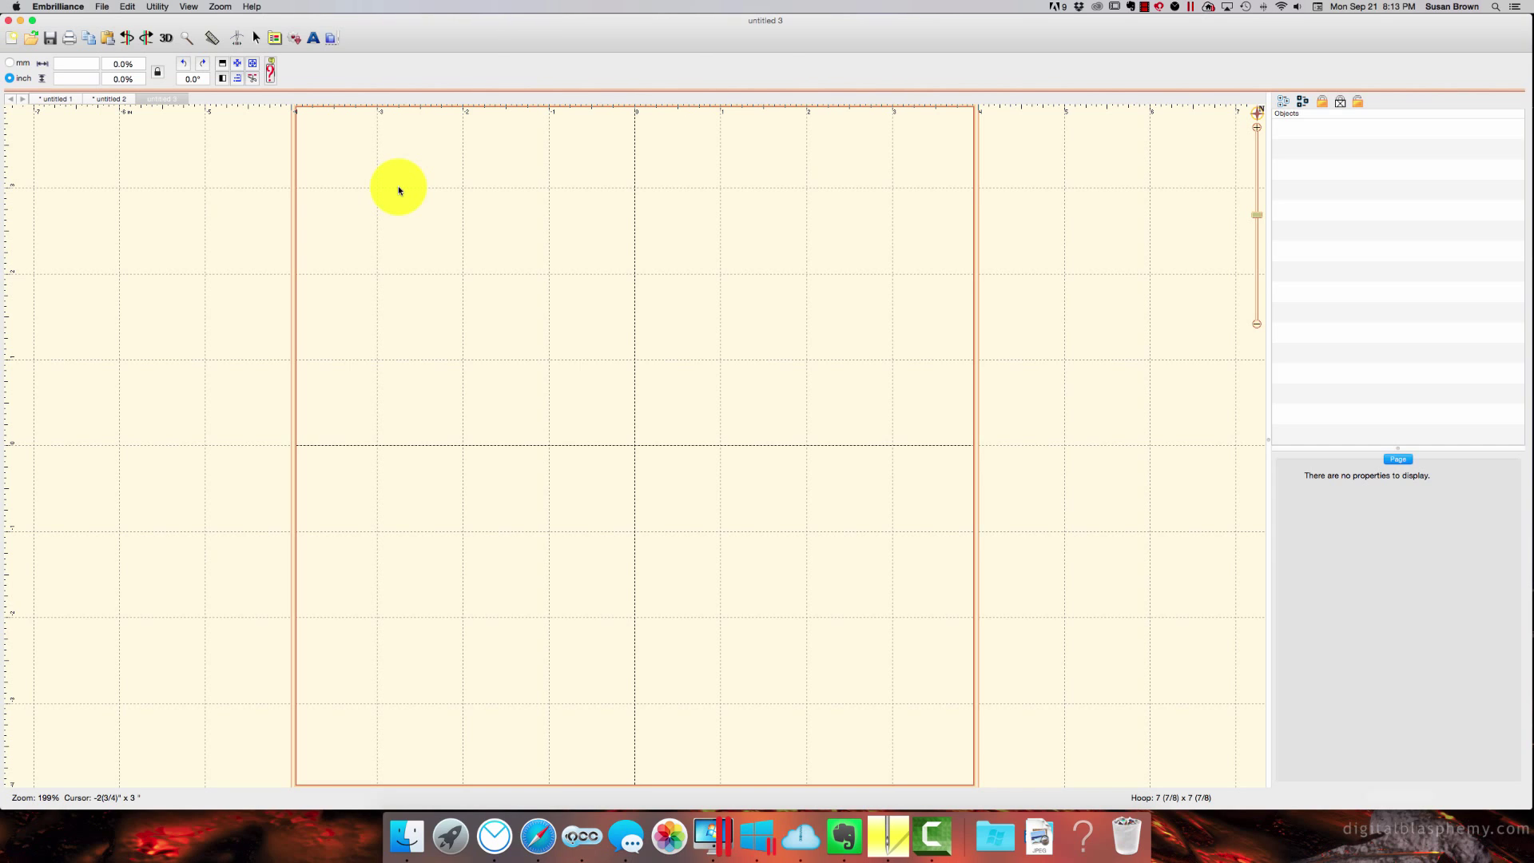
Step: Return to the full-screen Embrilliance window and dismiss the Help menu unused
key(ctrl+Up)
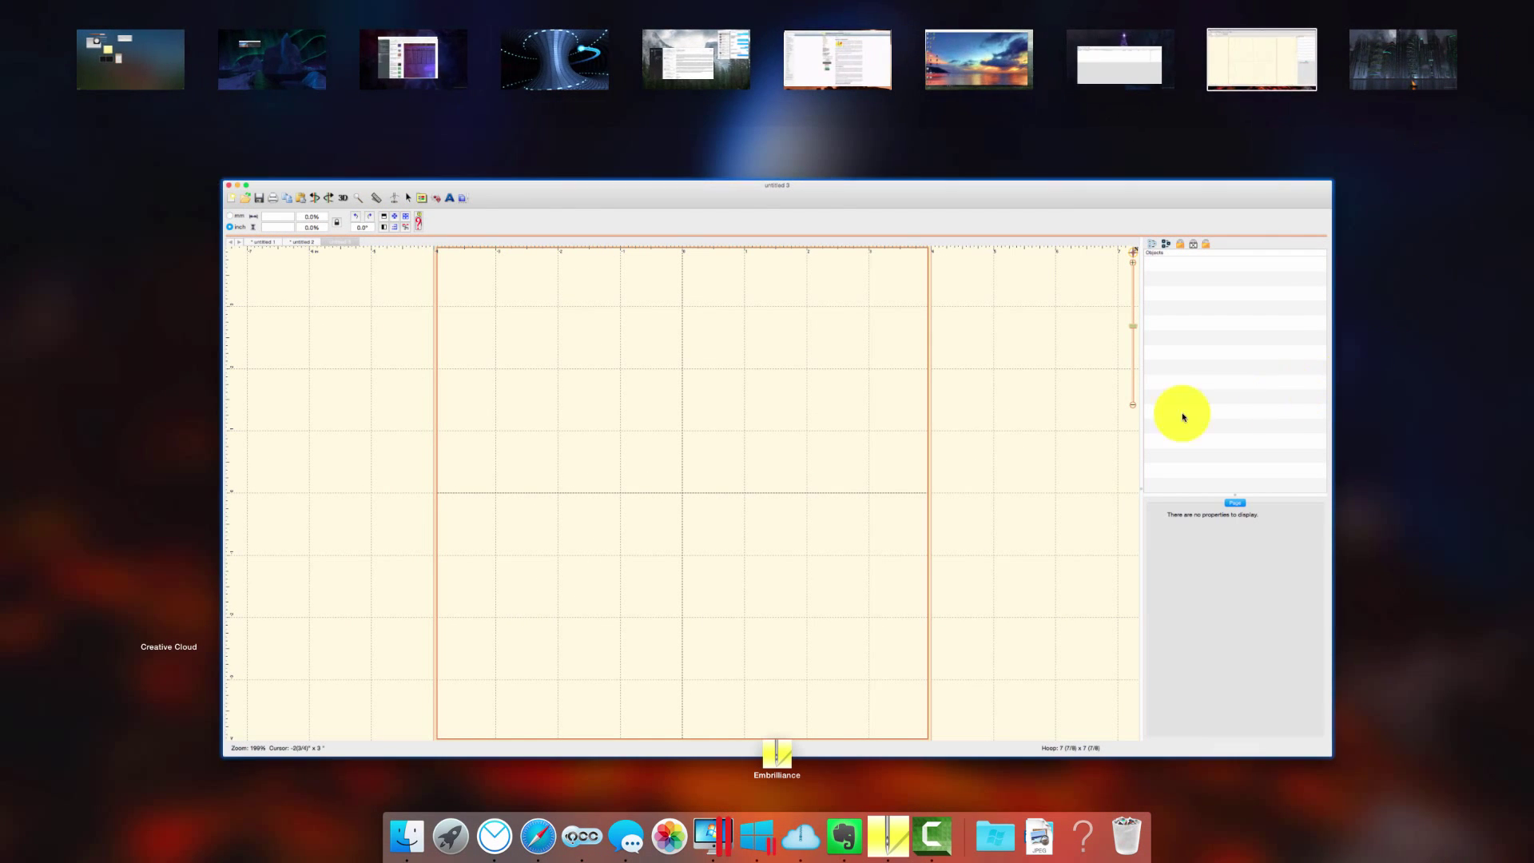
click(790, 470)
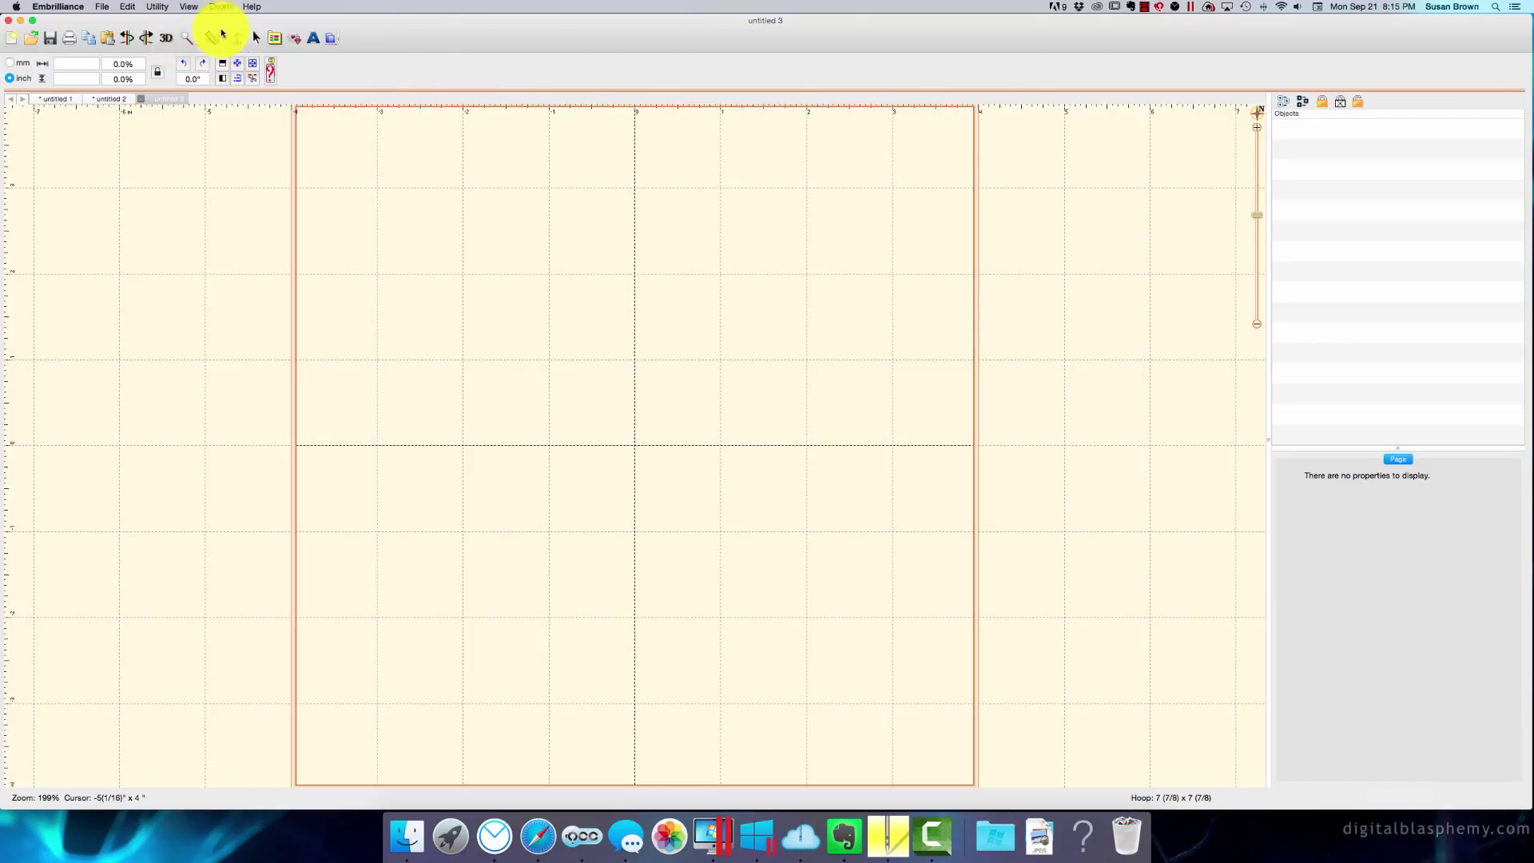
click(251, 8)
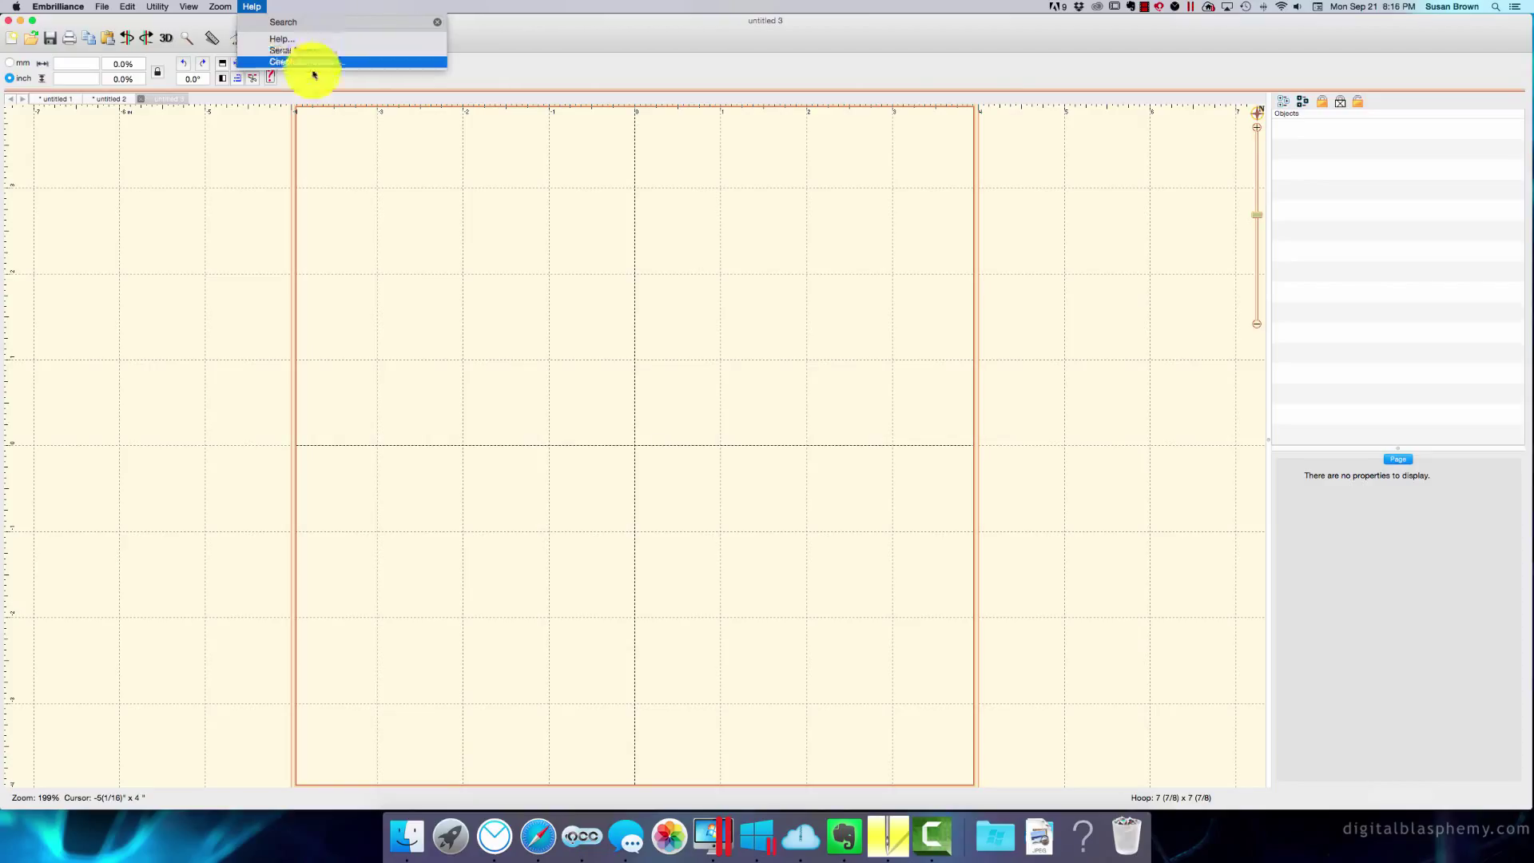
click(192, 169)
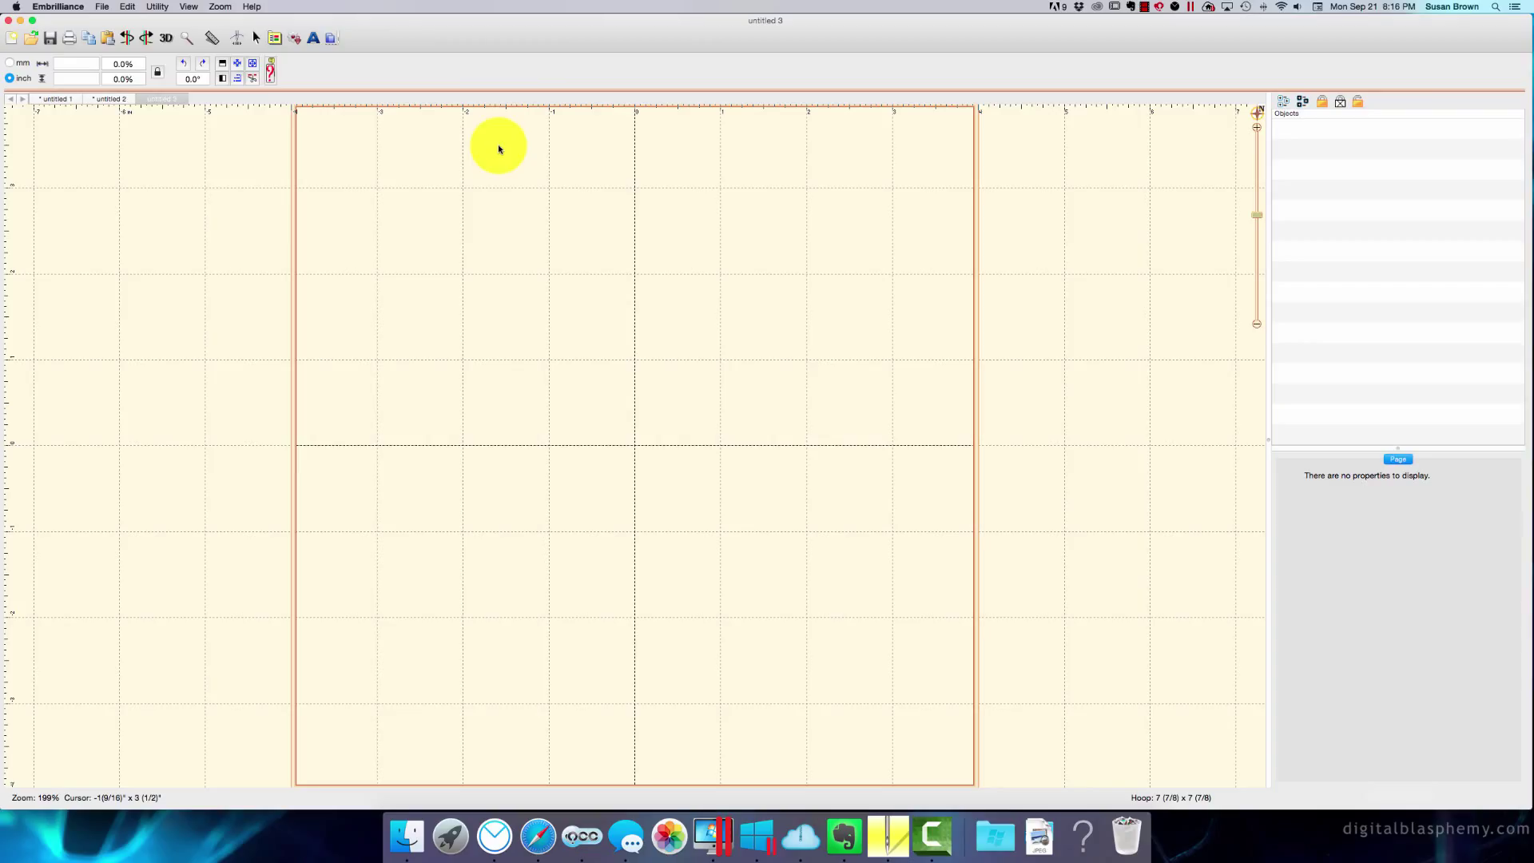
Step: Zoom out slightly and pan in the navigator so the 7 7/8 inch hoop fits
click(102, 6)
click(418, 229)
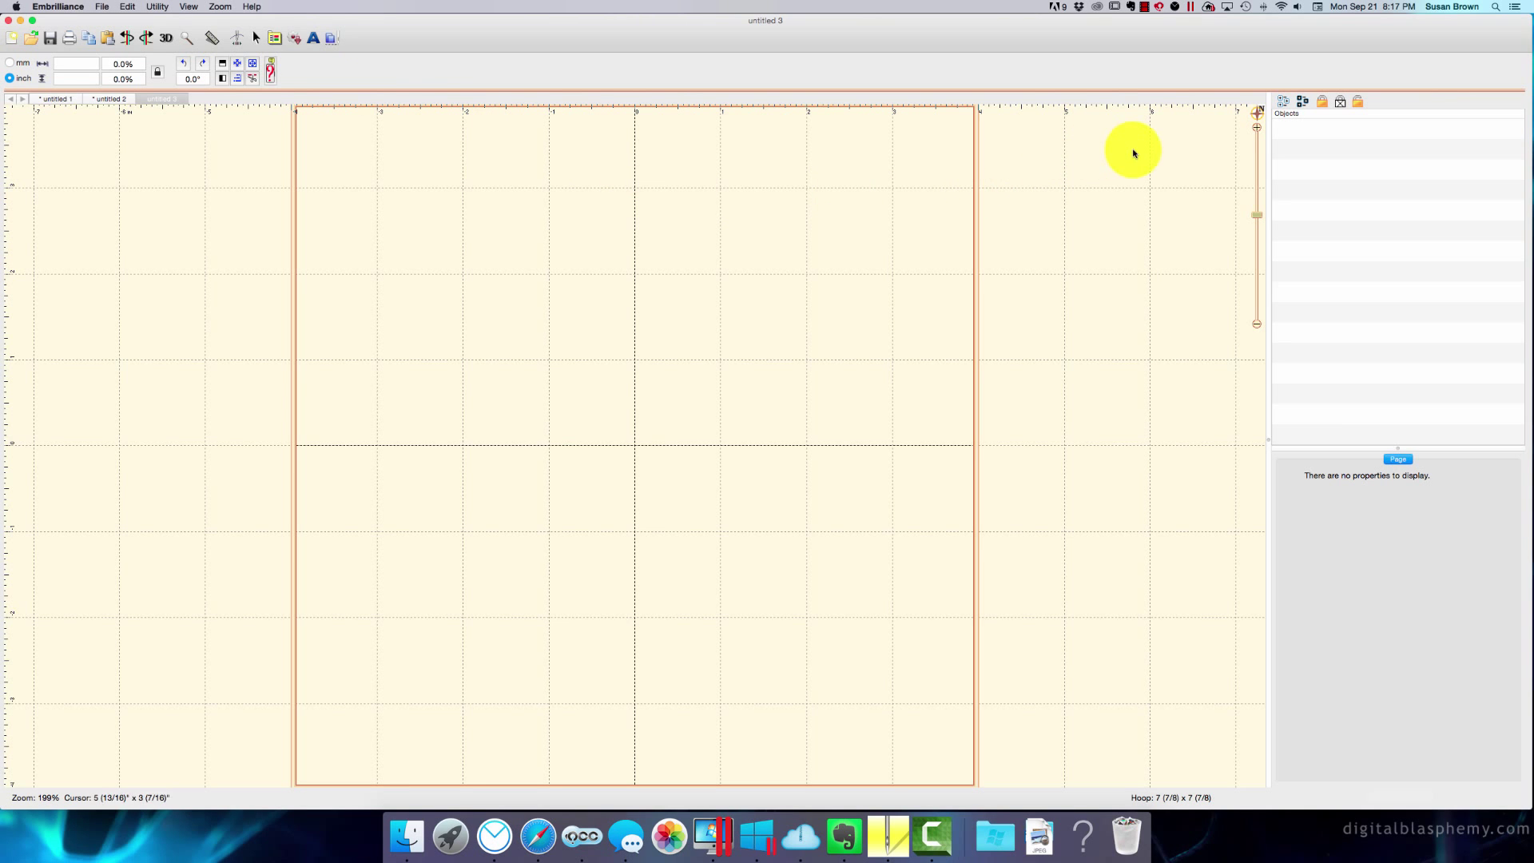
mouse_move(1255, 220)
mouse_down()
mouse_move(1254, 205)
mouse_move(1256, 222)
mouse_up()
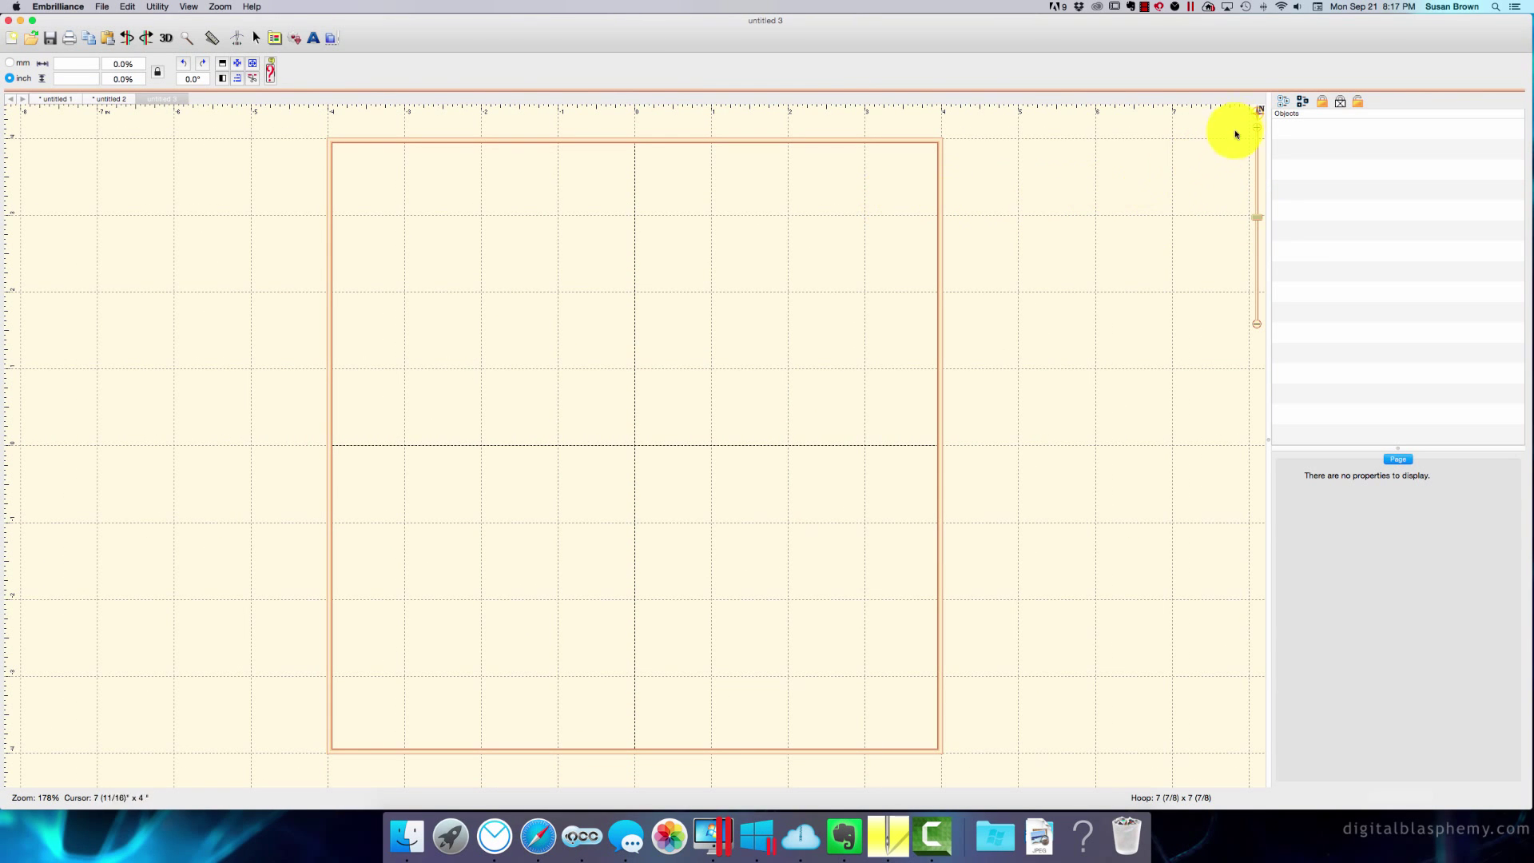
click(1255, 120)
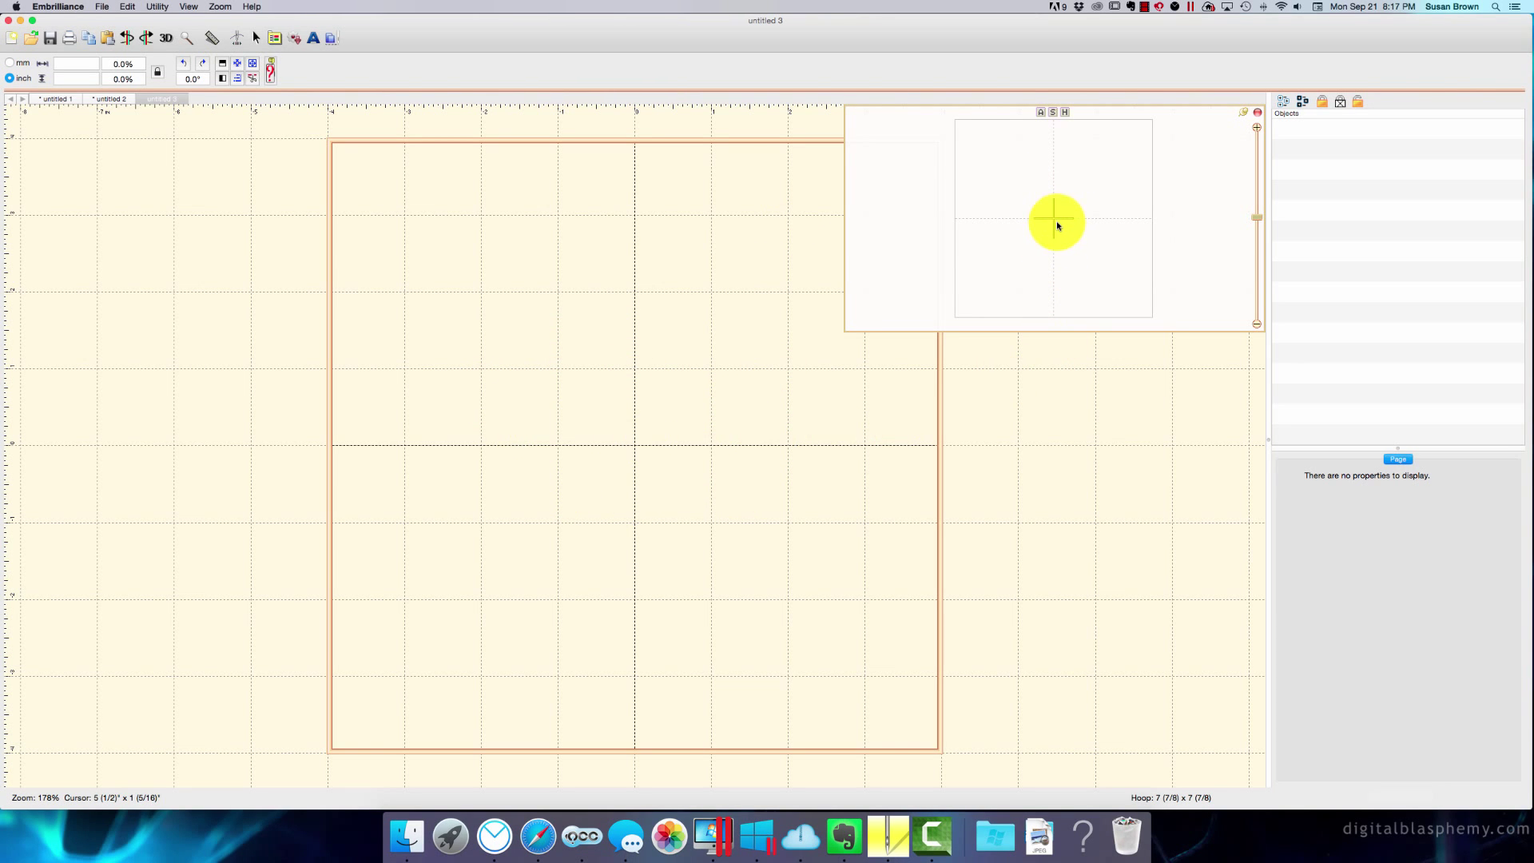
mouse_move(1053, 219)
mouse_down()
mouse_move(1028, 192)
mouse_move(1061, 171)
mouse_move(1083, 193)
mouse_move(1023, 226)
mouse_move(1073, 231)
mouse_move(1054, 230)
mouse_up()
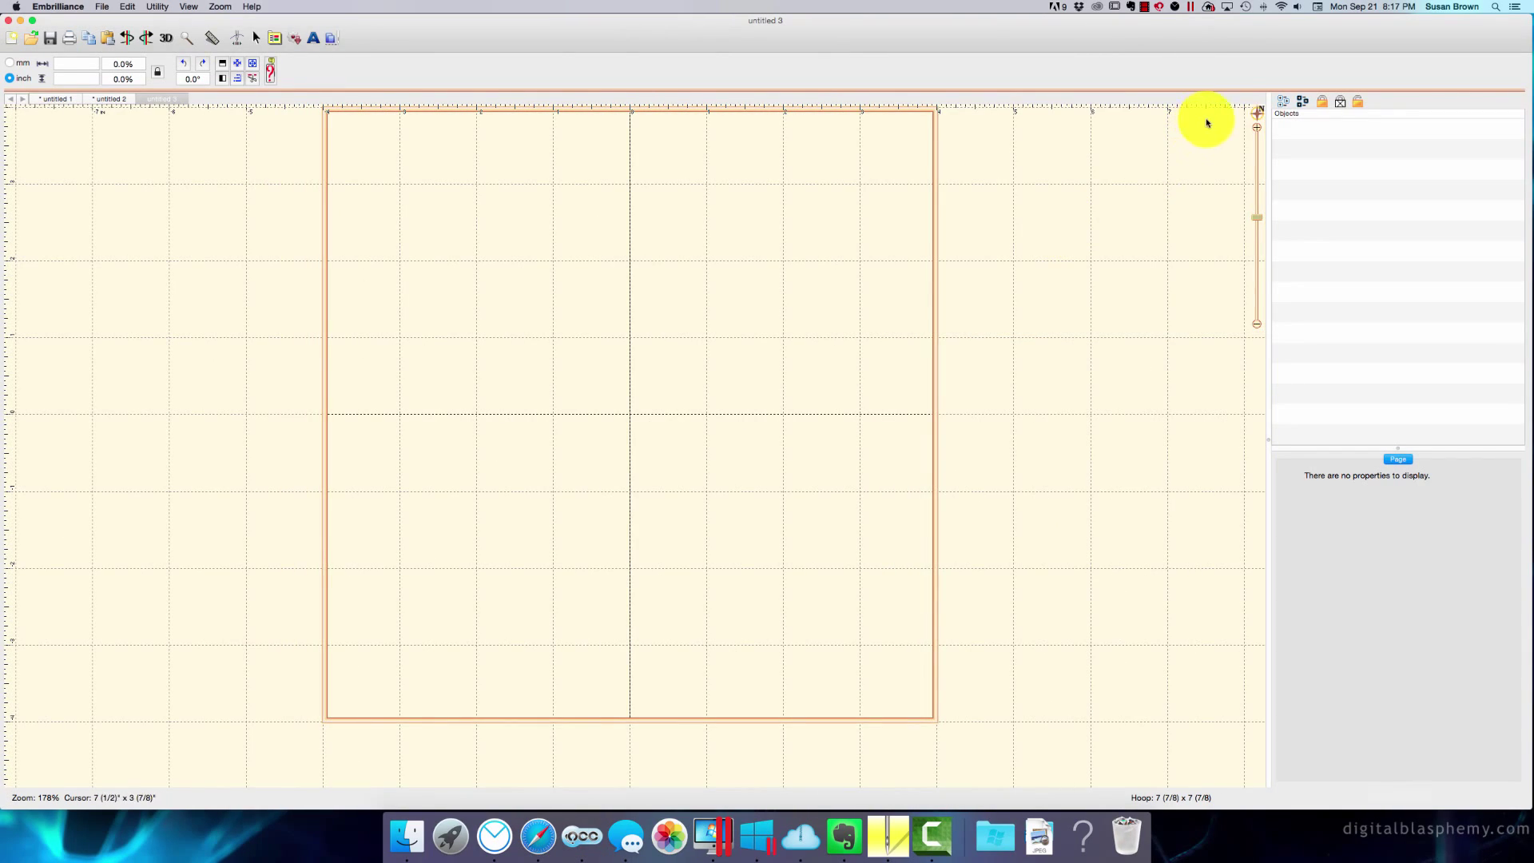
mouse_move(1256, 118)
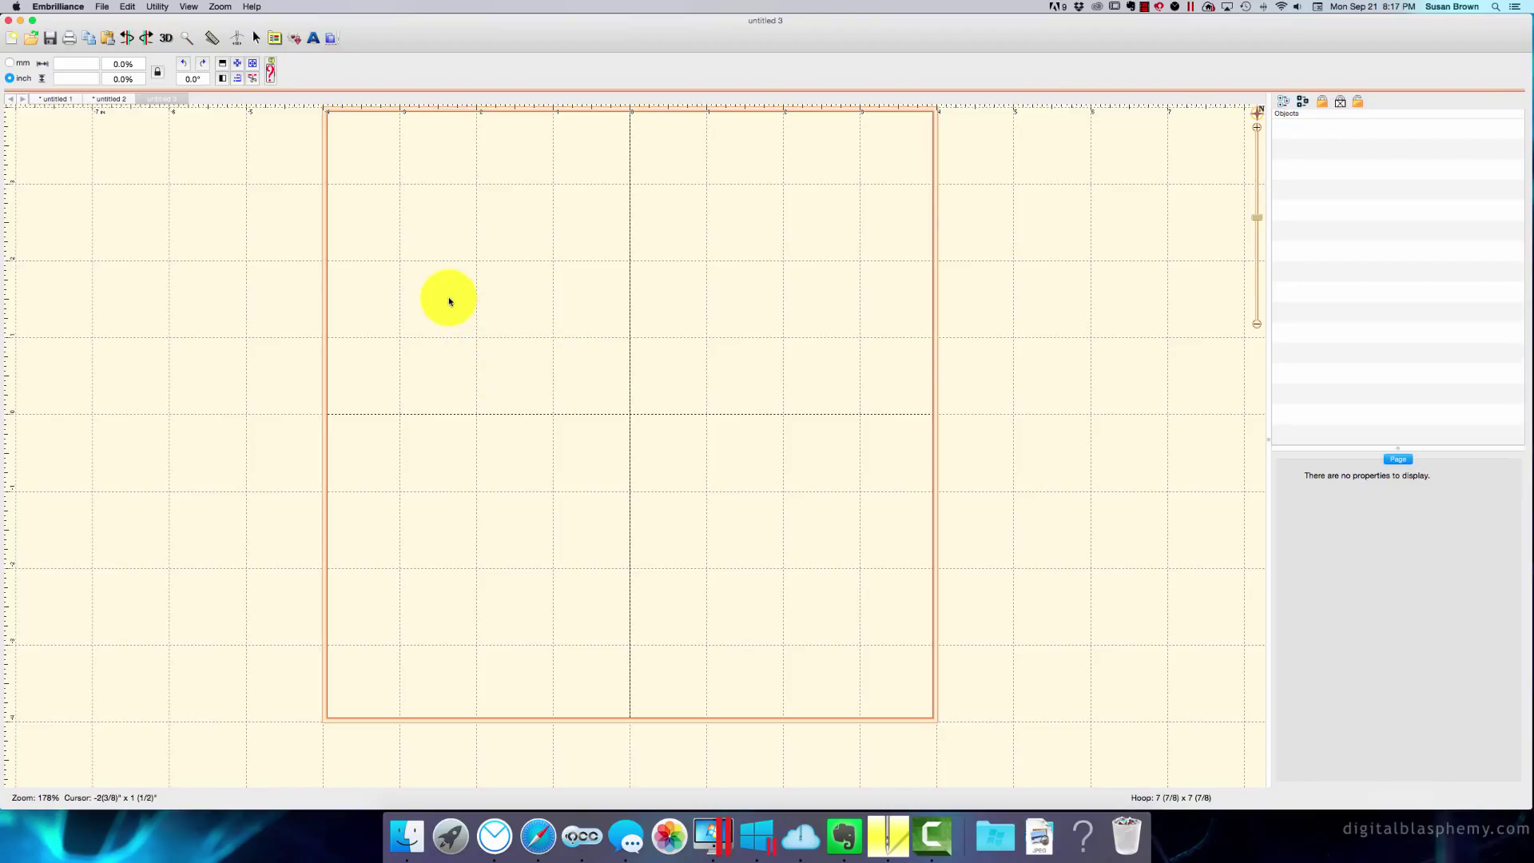
click(190, 7)
mouse_move(197, 23)
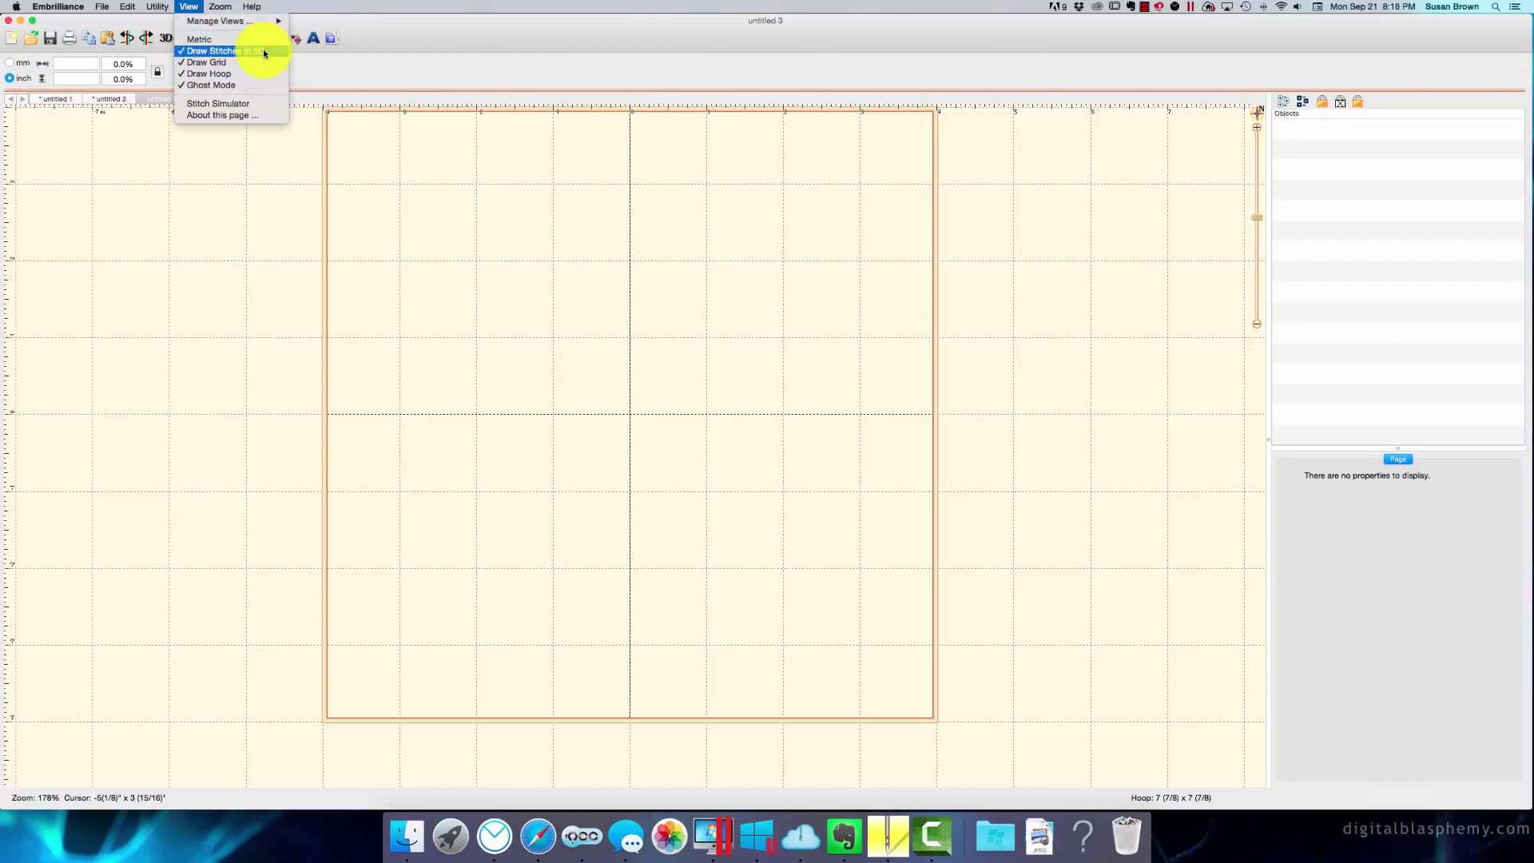
click(227, 62)
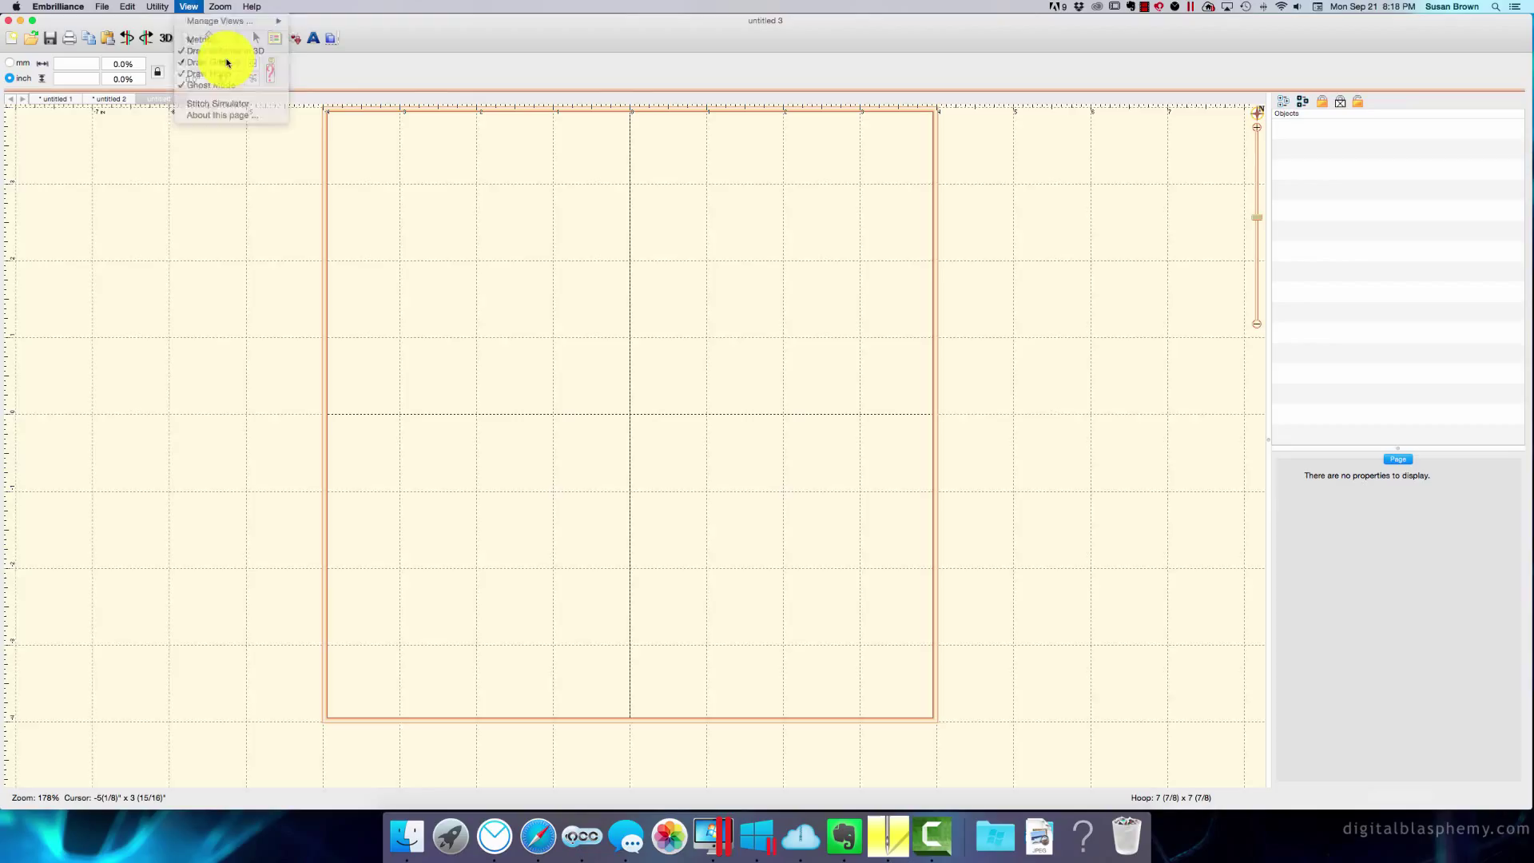
click(195, 8)
click(208, 62)
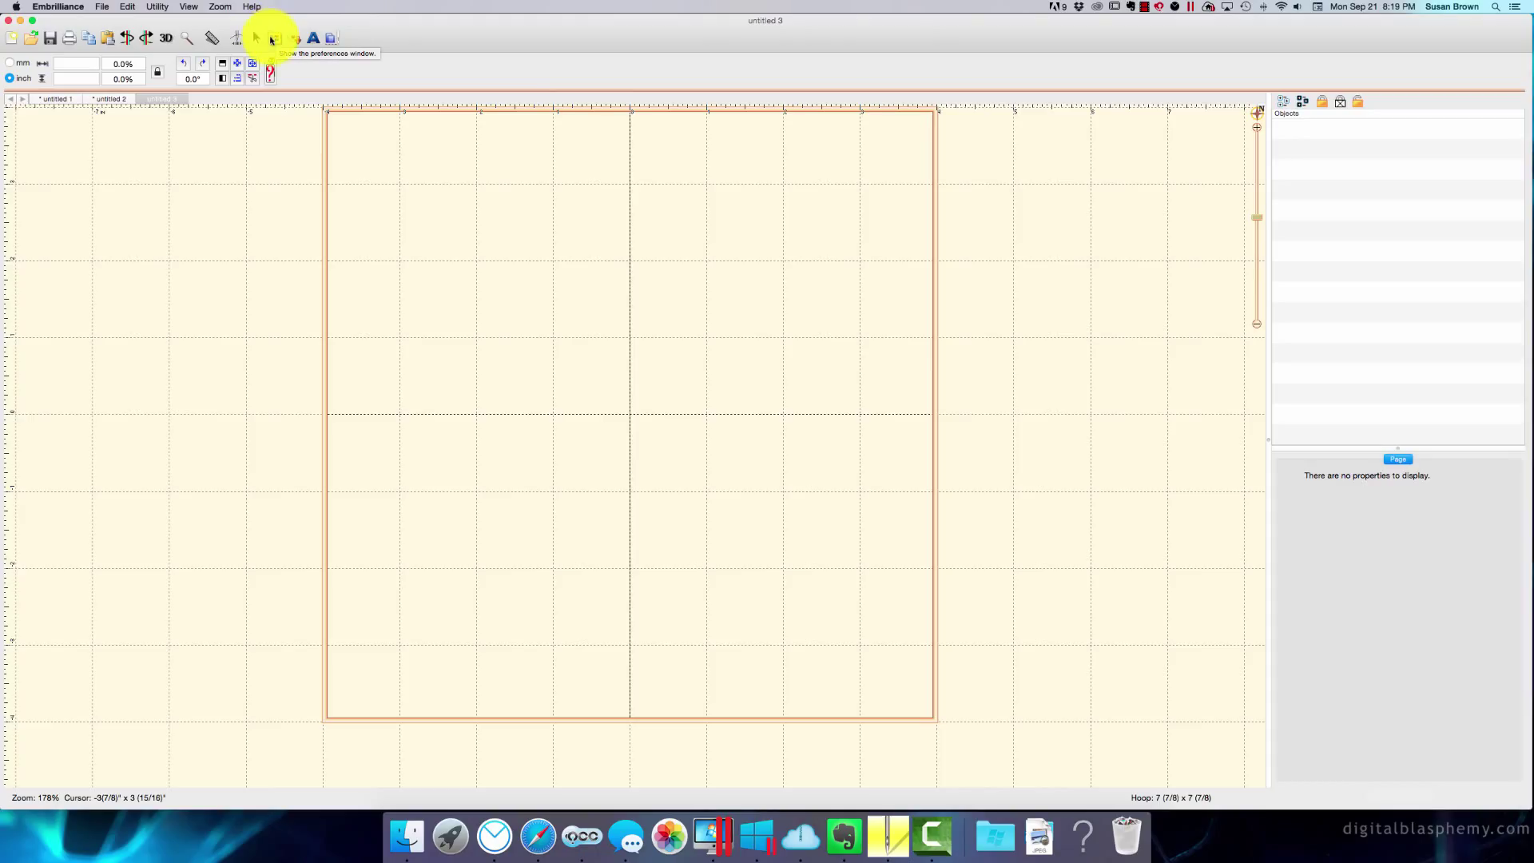
Step: In Preferences, view the Grid Settings page, then the Calibrate Screen page
click(274, 39)
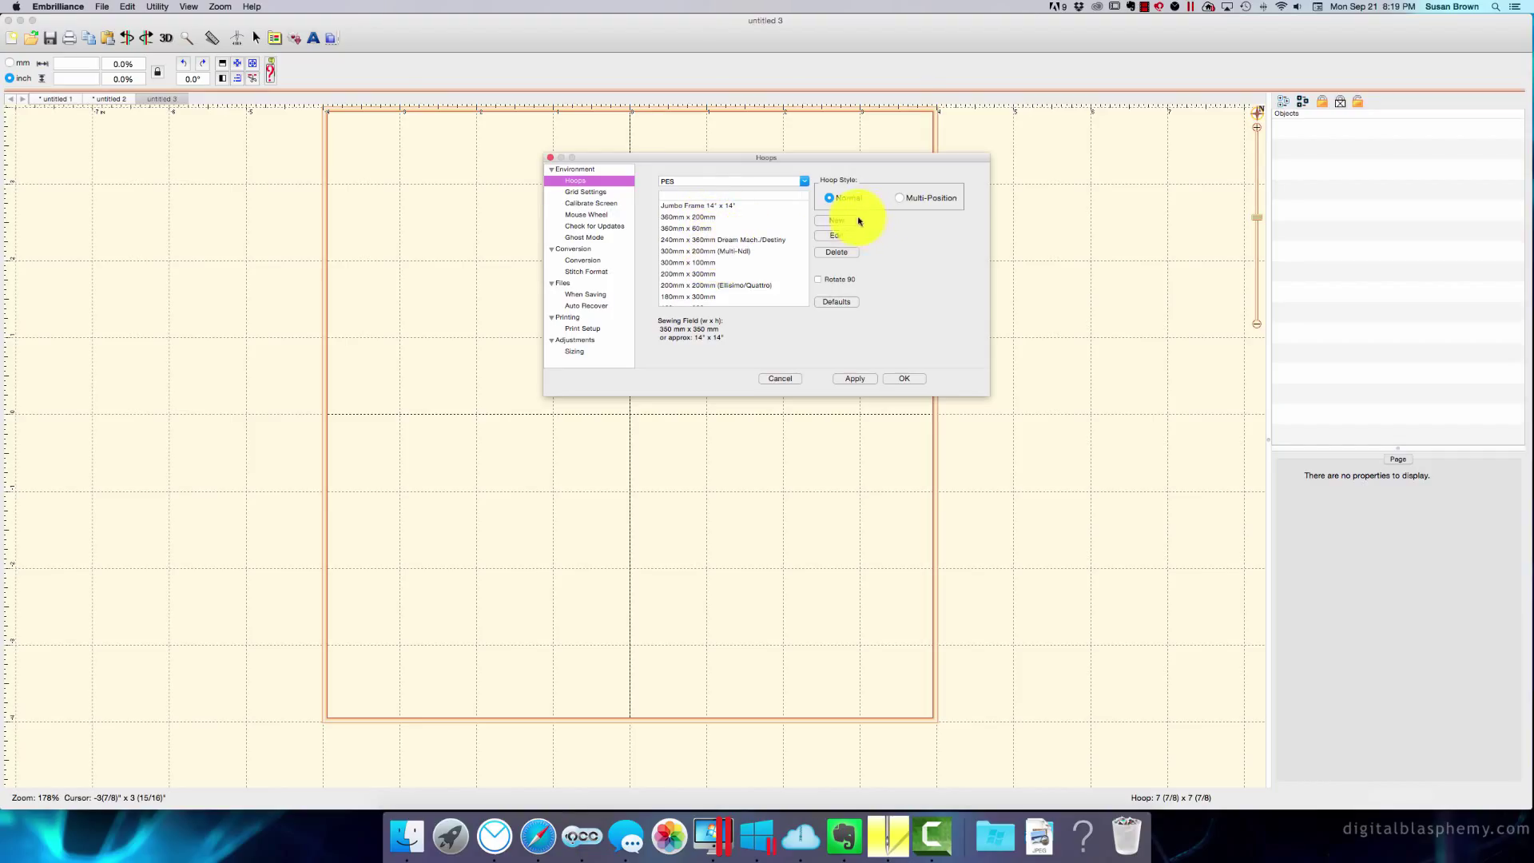
click(594, 192)
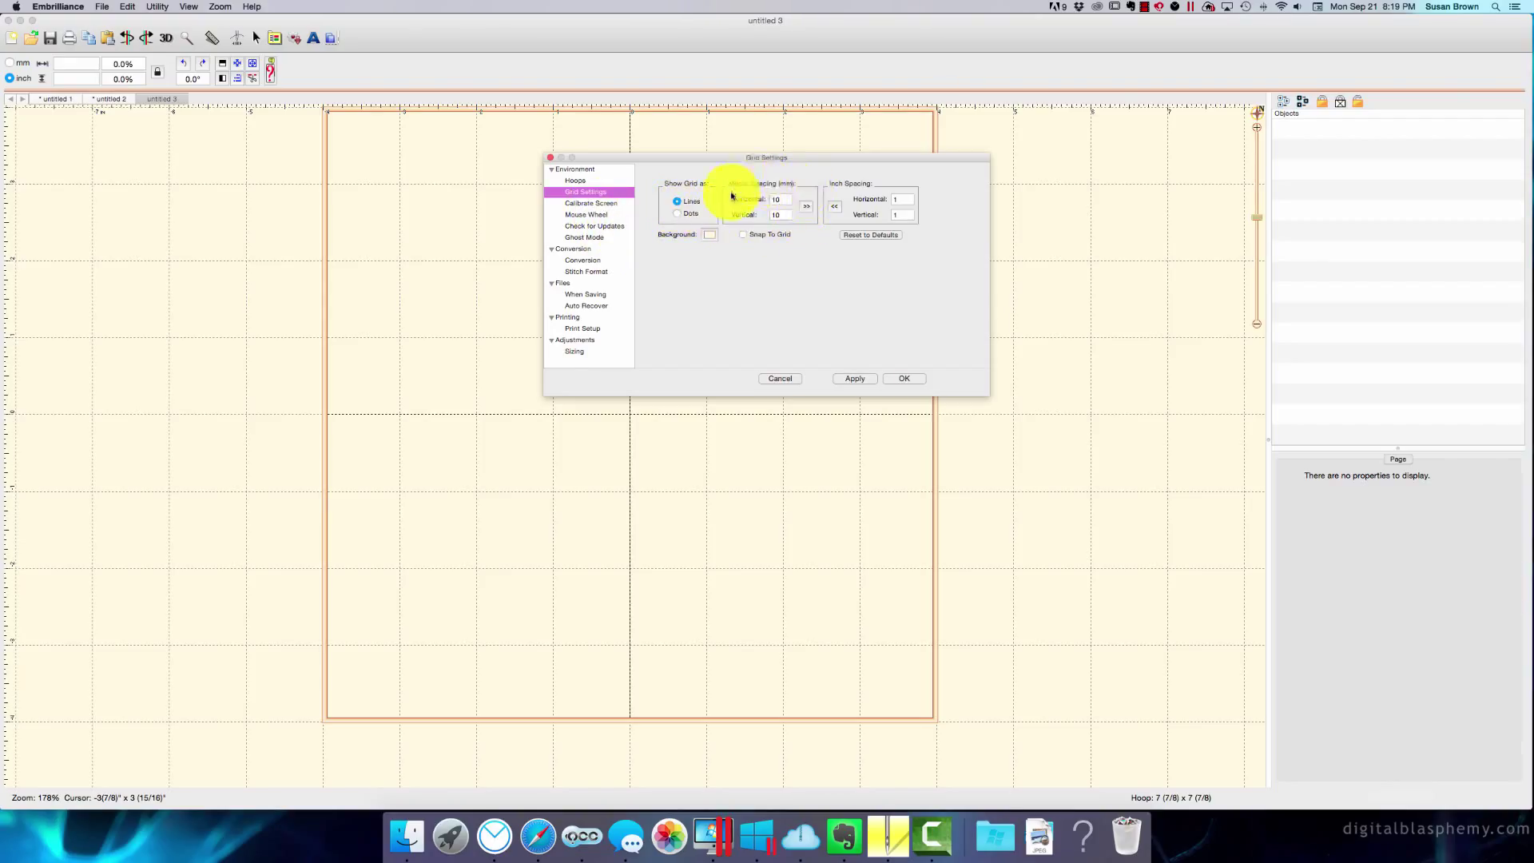
click(870, 234)
click(599, 204)
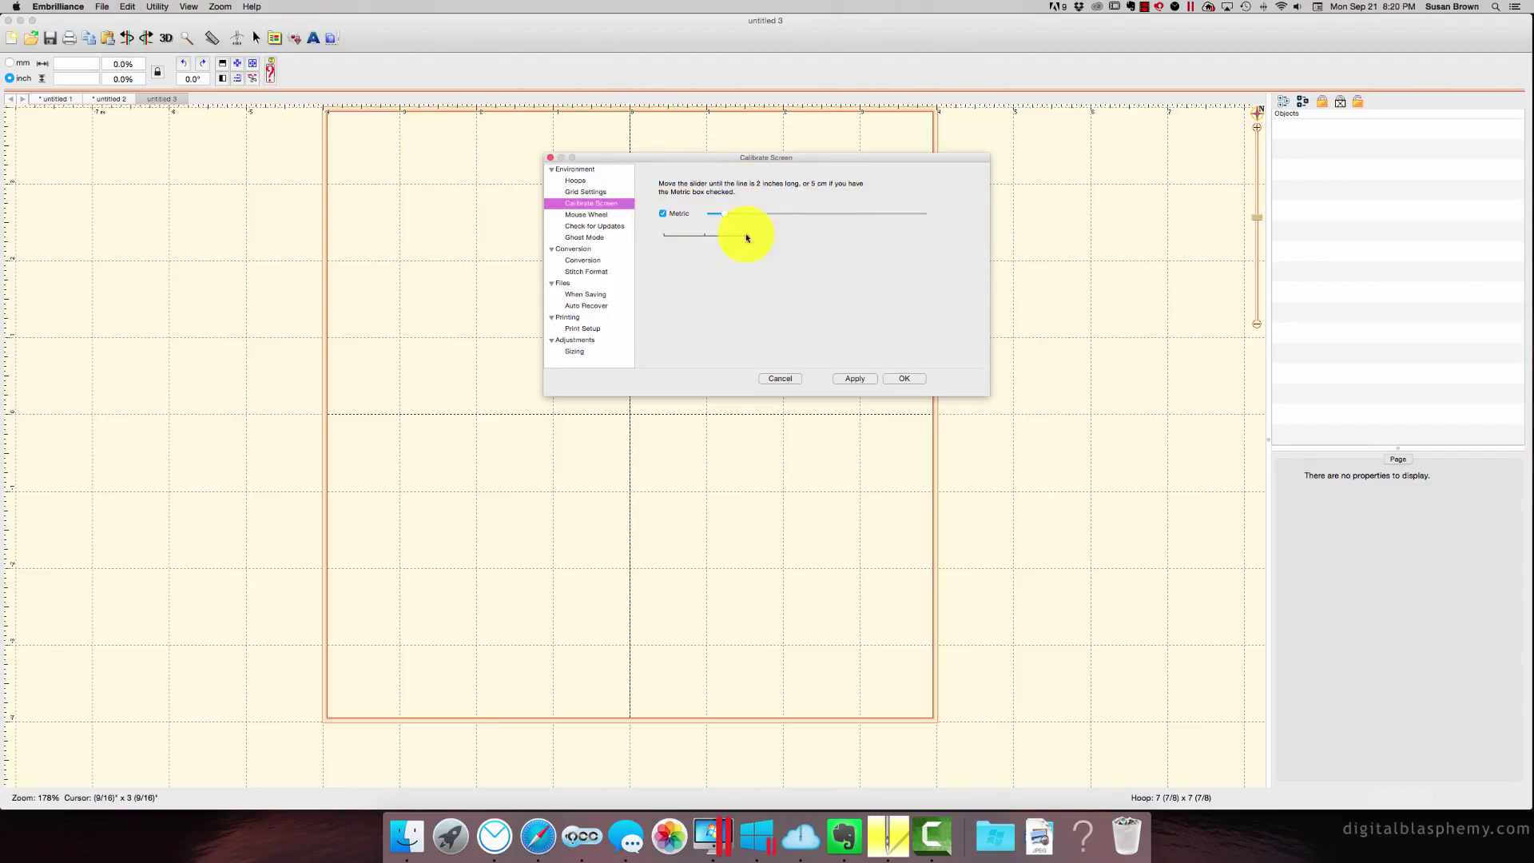
Step: Step past Mouse Wheel and Check for Updates to the Ghost Mode page (intensity 10 %)
click(592, 215)
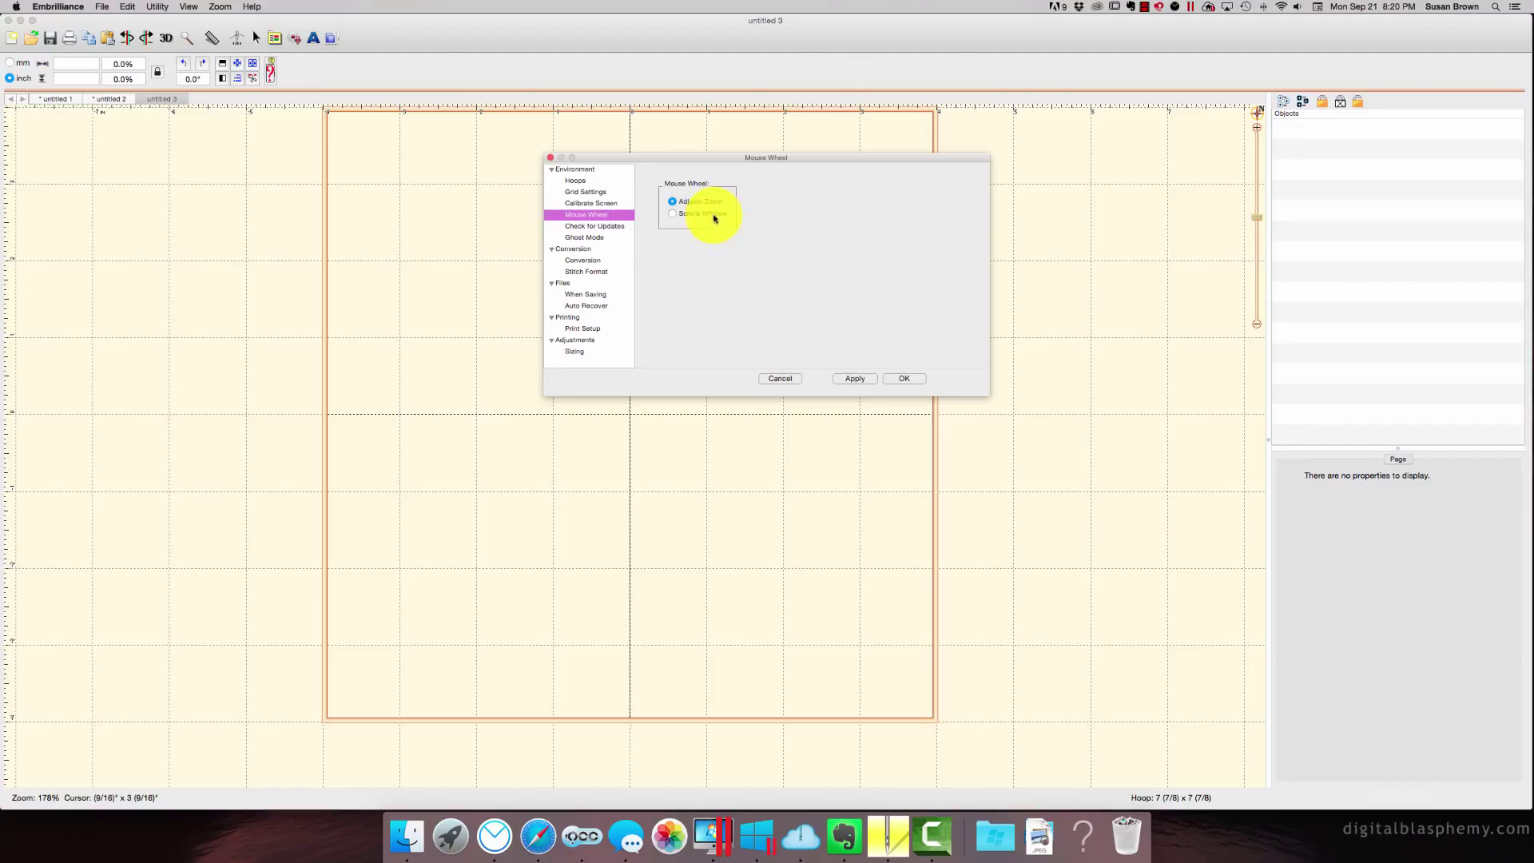
click(595, 226)
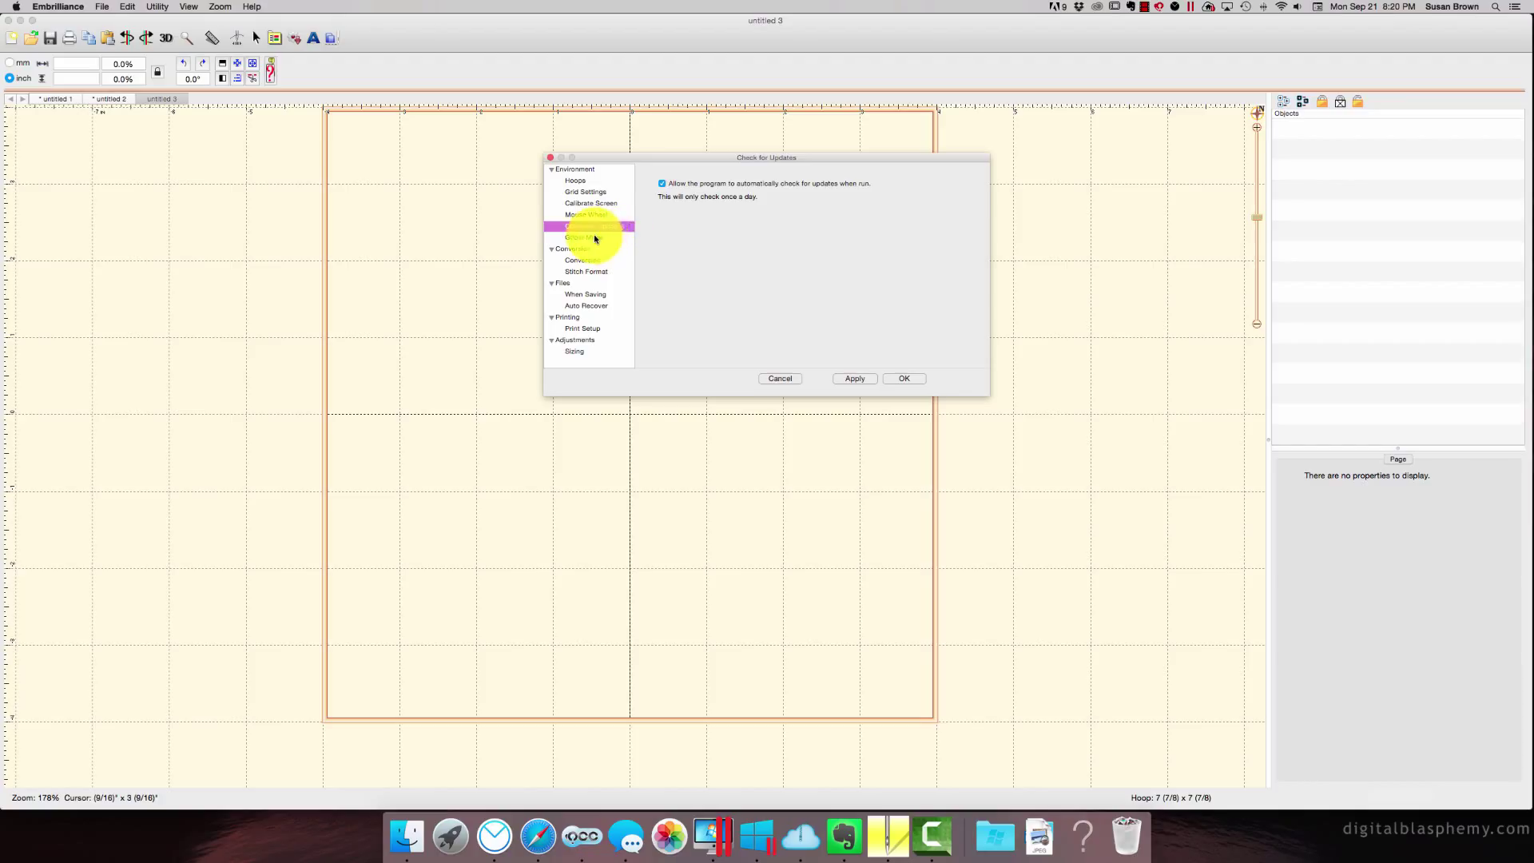
click(594, 237)
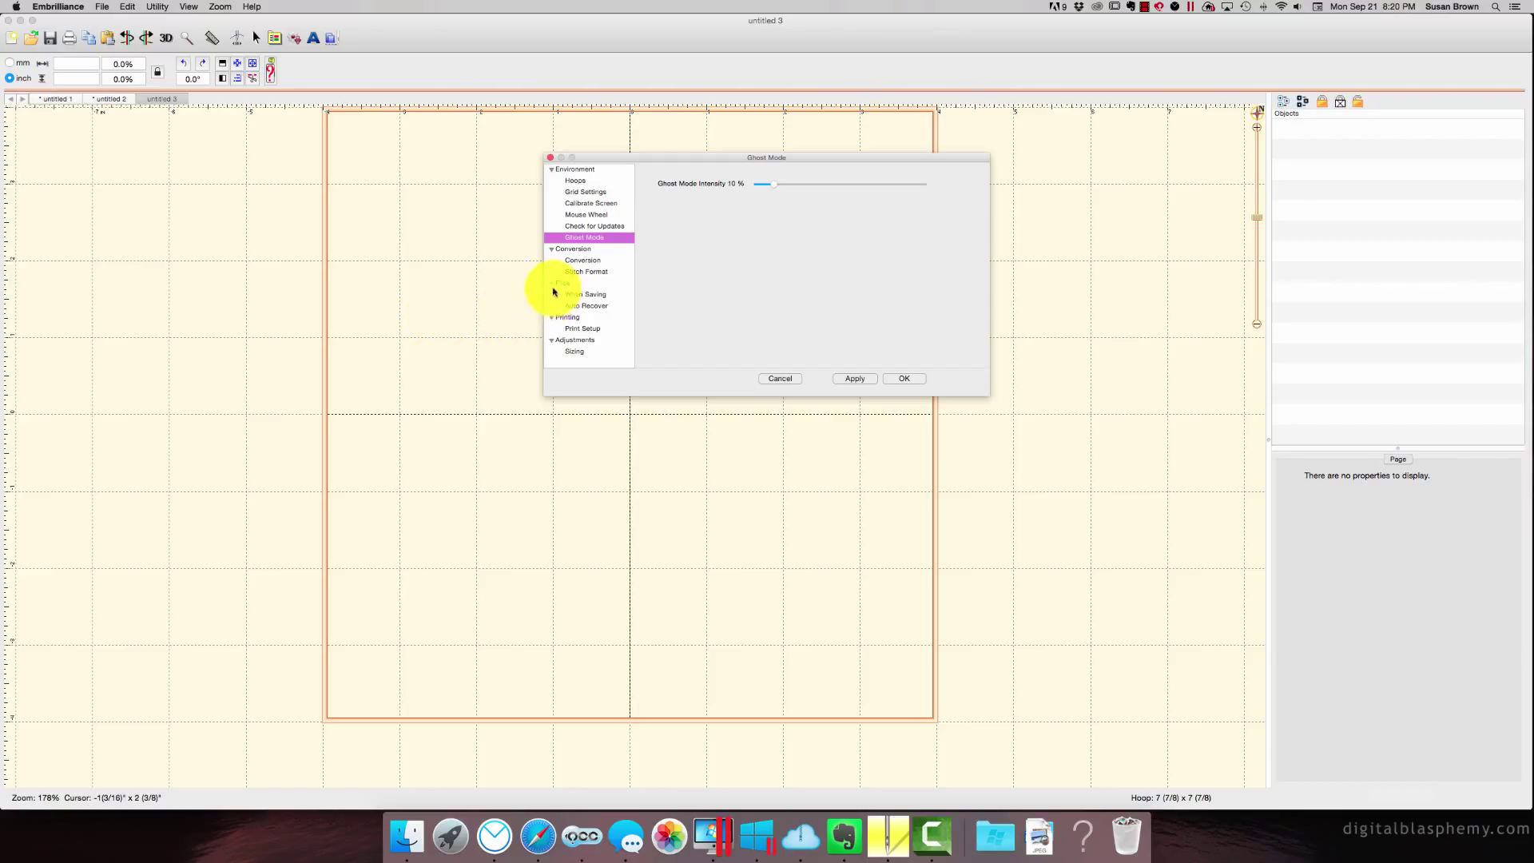
Step: Show the Conversion preferences with PES format and version 5 threads
click(580, 251)
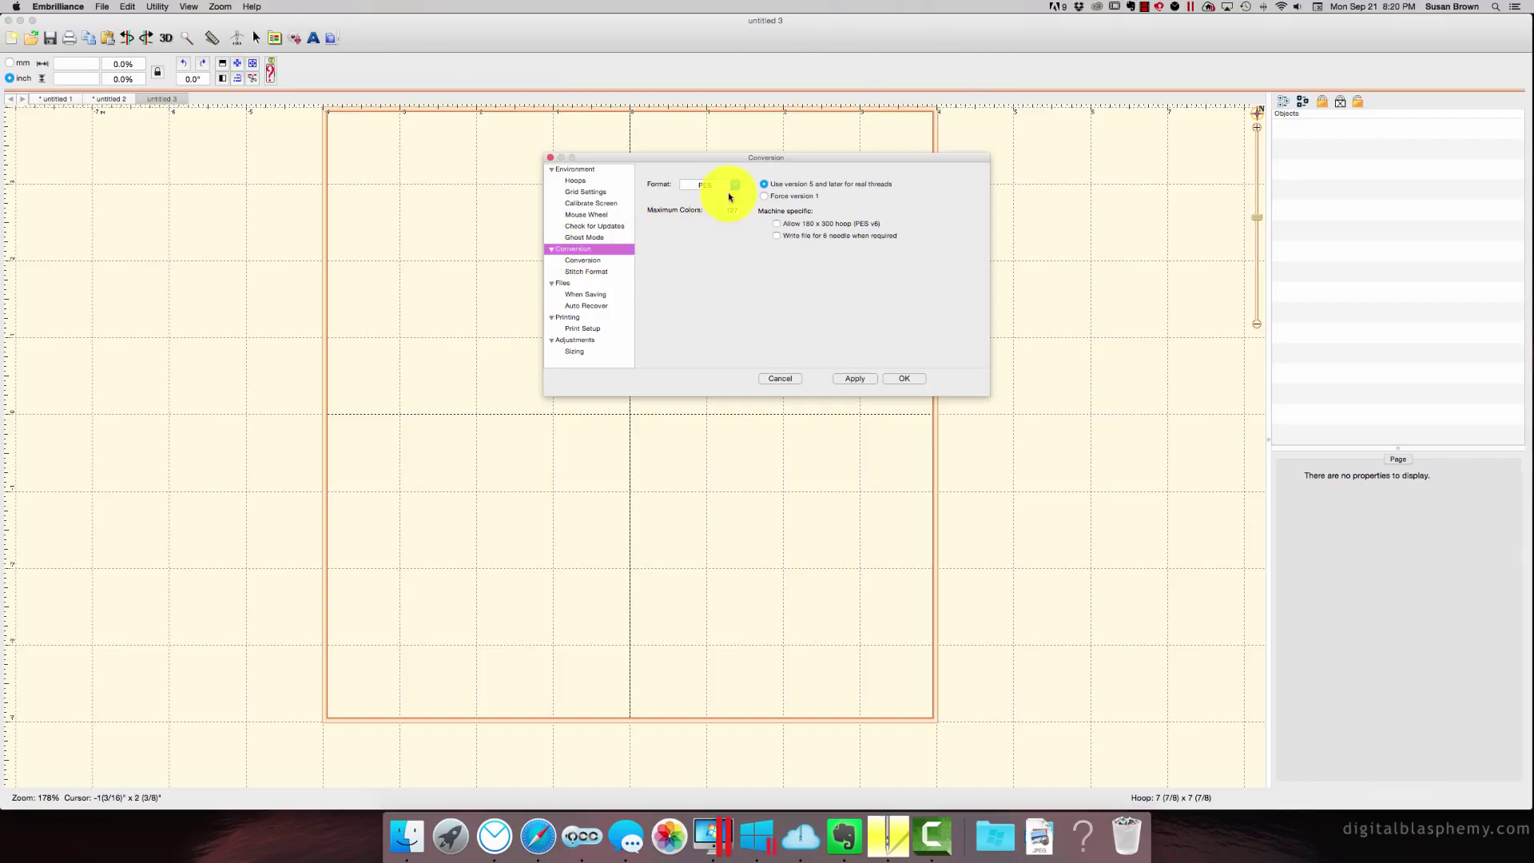
Step: Check the Stitch Format setting, then view the Files When Saving options
click(573, 262)
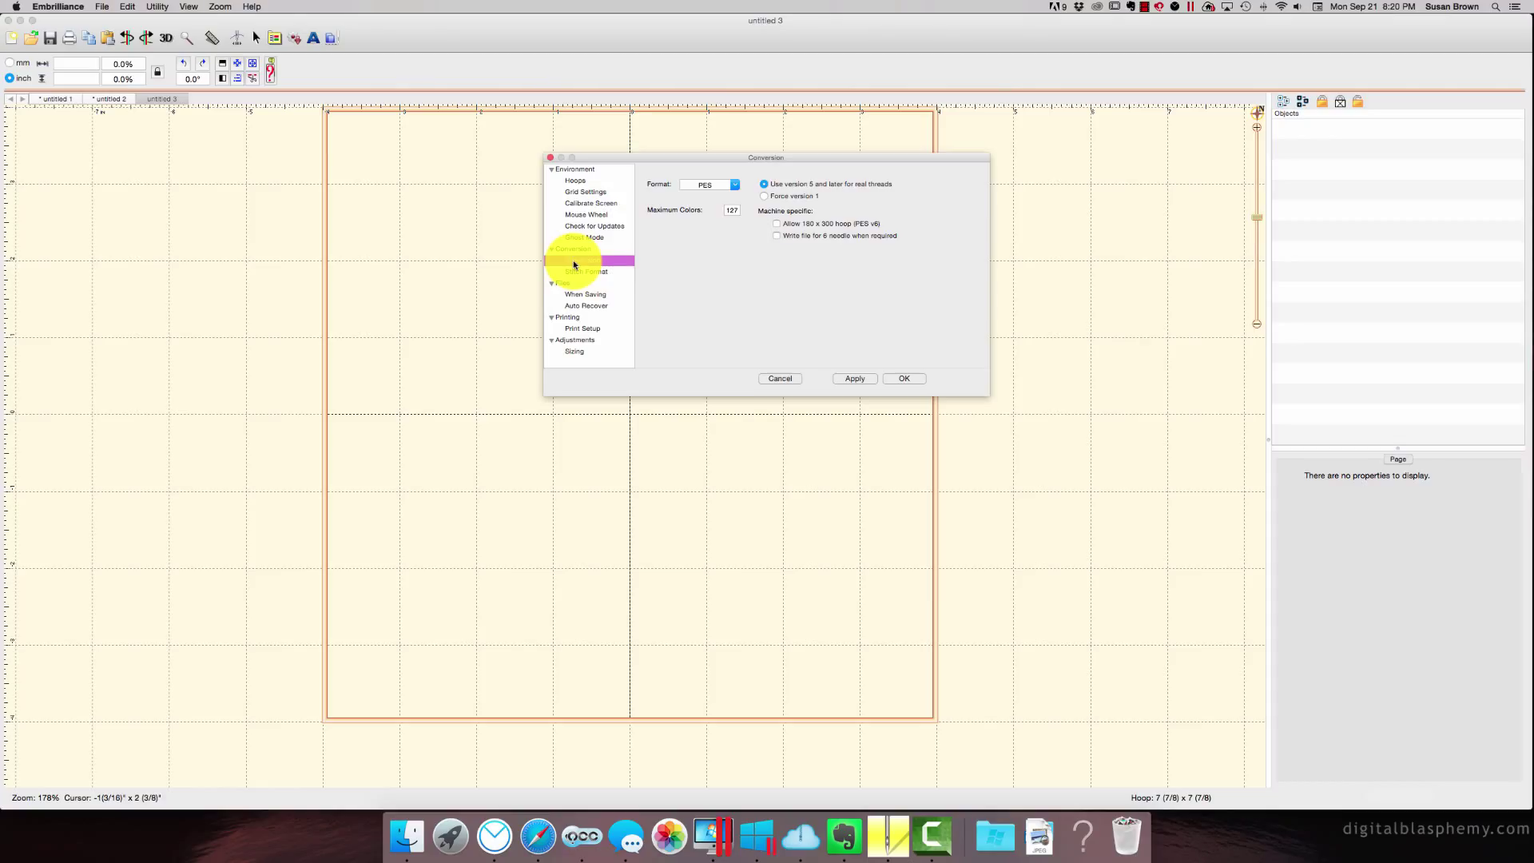
click(596, 272)
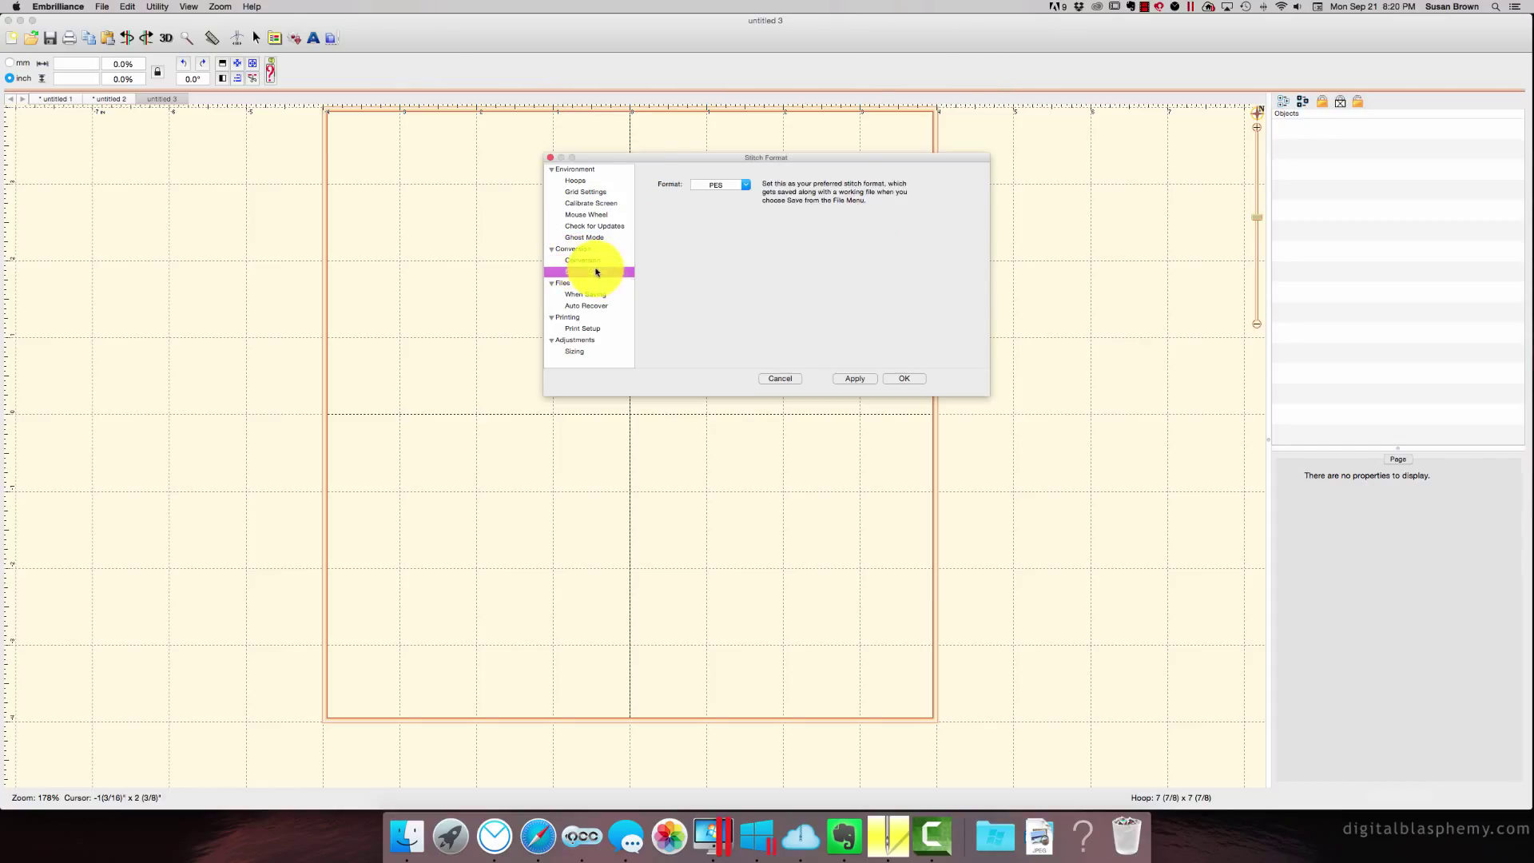
click(557, 283)
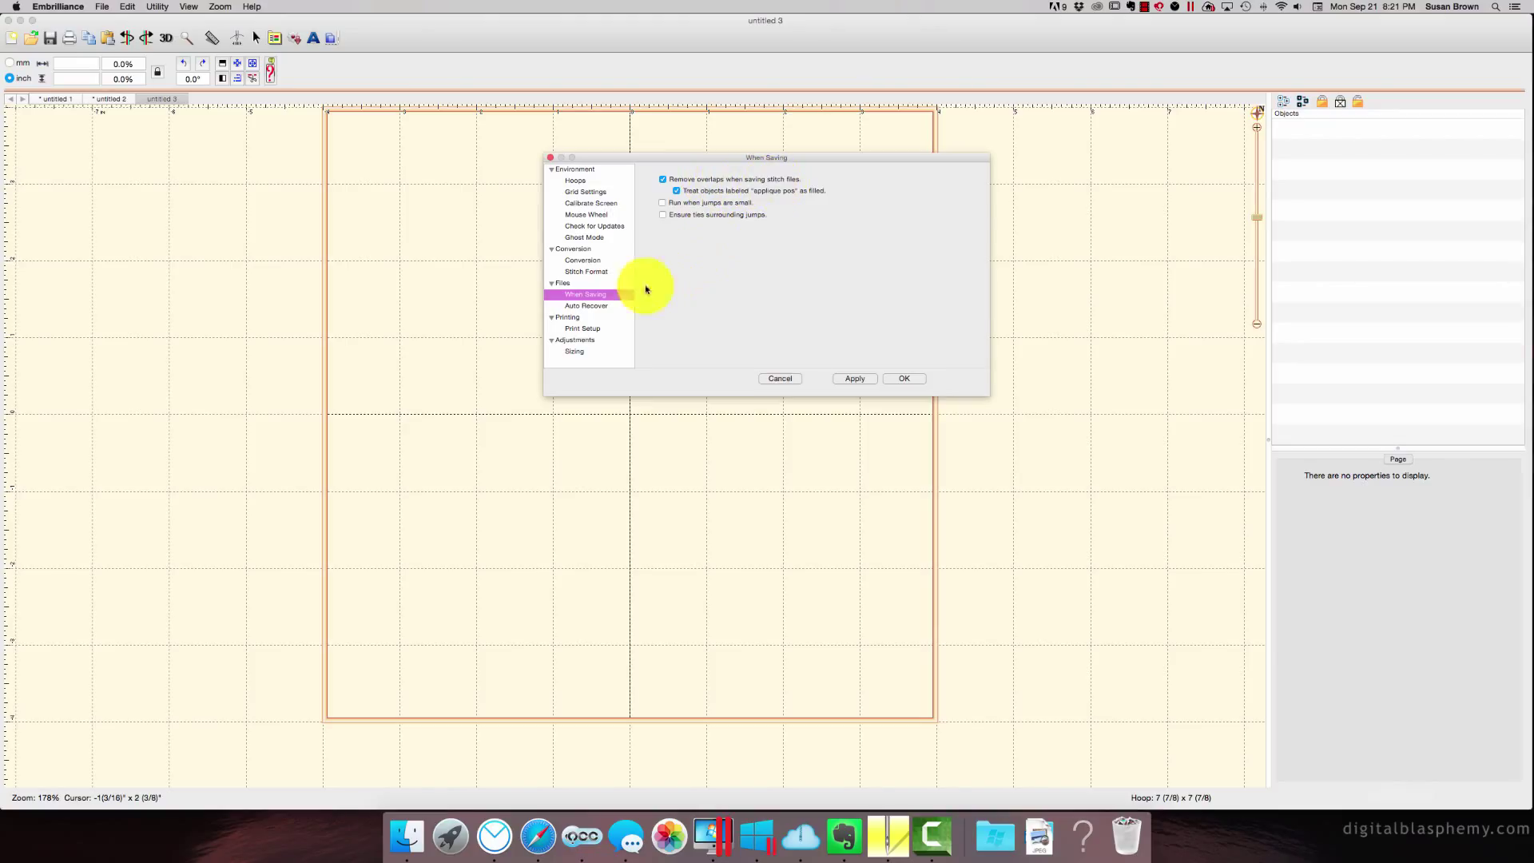
Step: Show the Auto Recover page, currently saving documents every 0 minutes
click(588, 306)
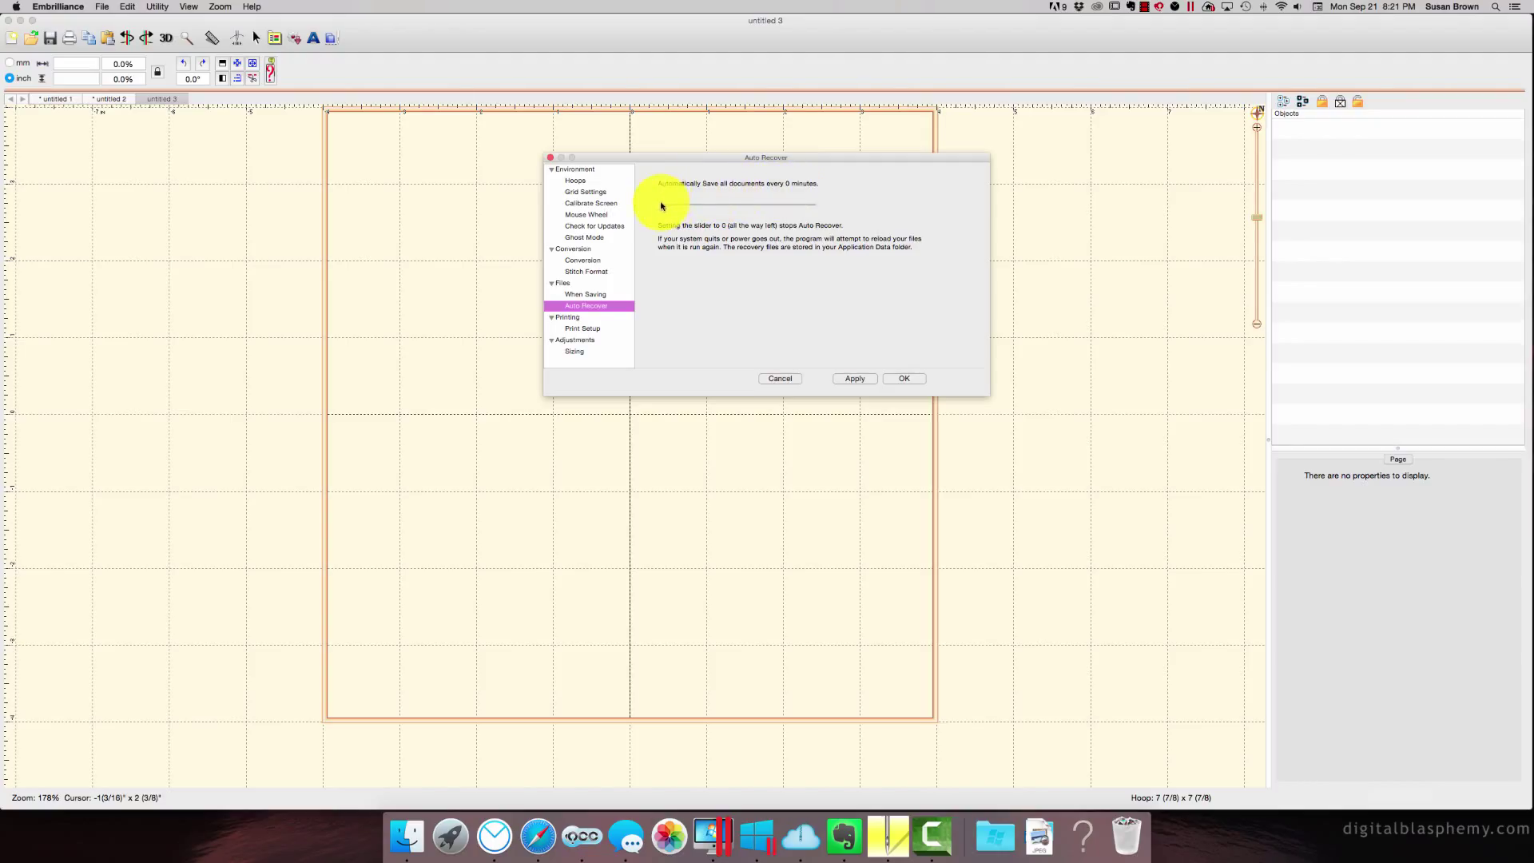
Step: Raise the auto-save interval with the slider, then view the Print Setup preferences
drag(662, 206, 687, 207)
drag(681, 207, 699, 207)
click(582, 317)
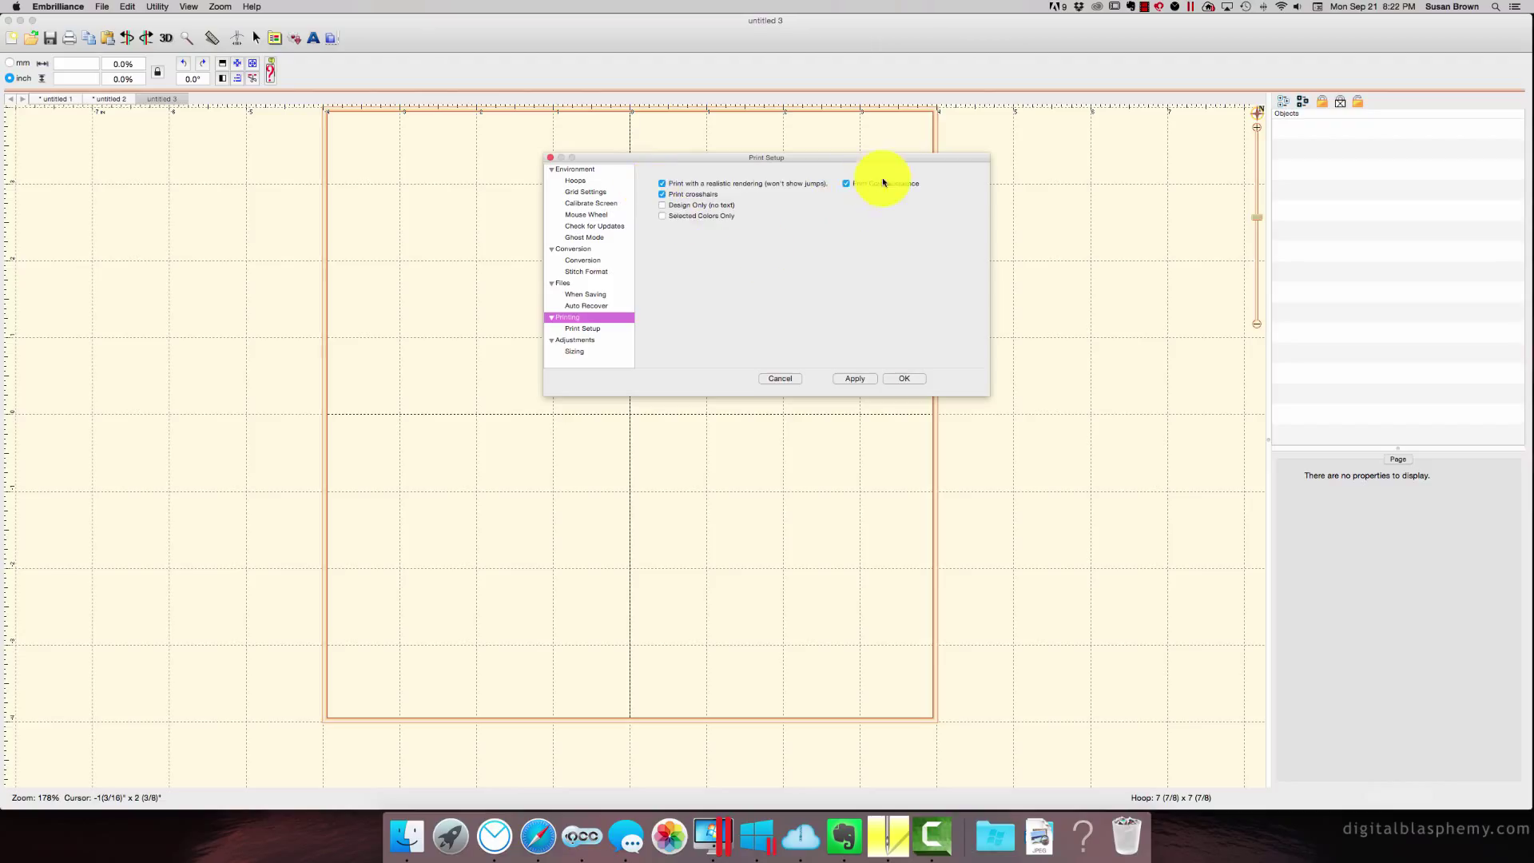
click(598, 331)
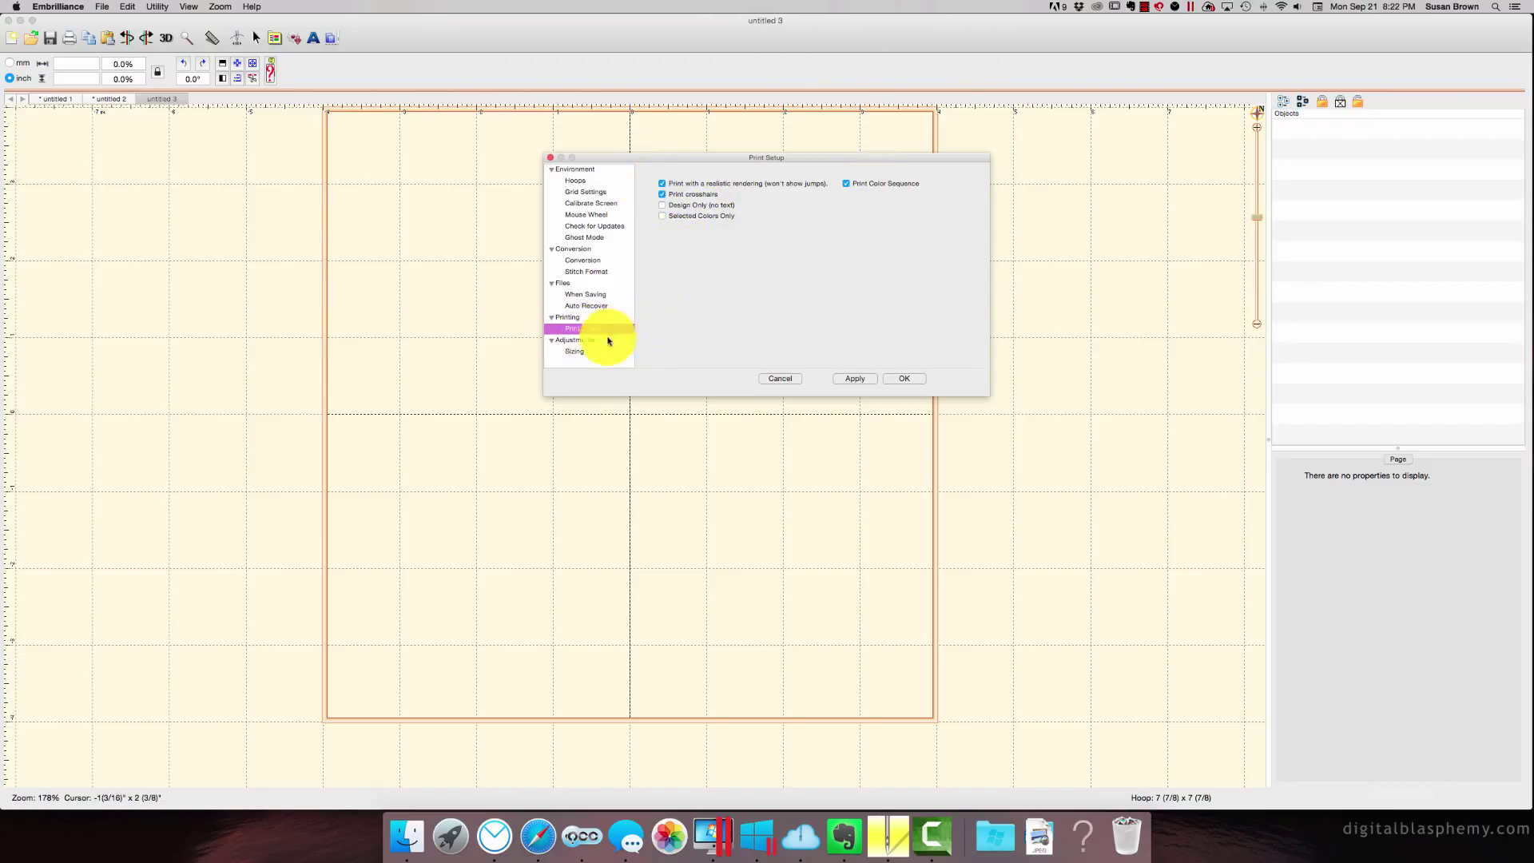
Step: View the Adjustments > Sizing preferences and apply the changes, enlarging the hoop to 13 3/4 inches
click(580, 340)
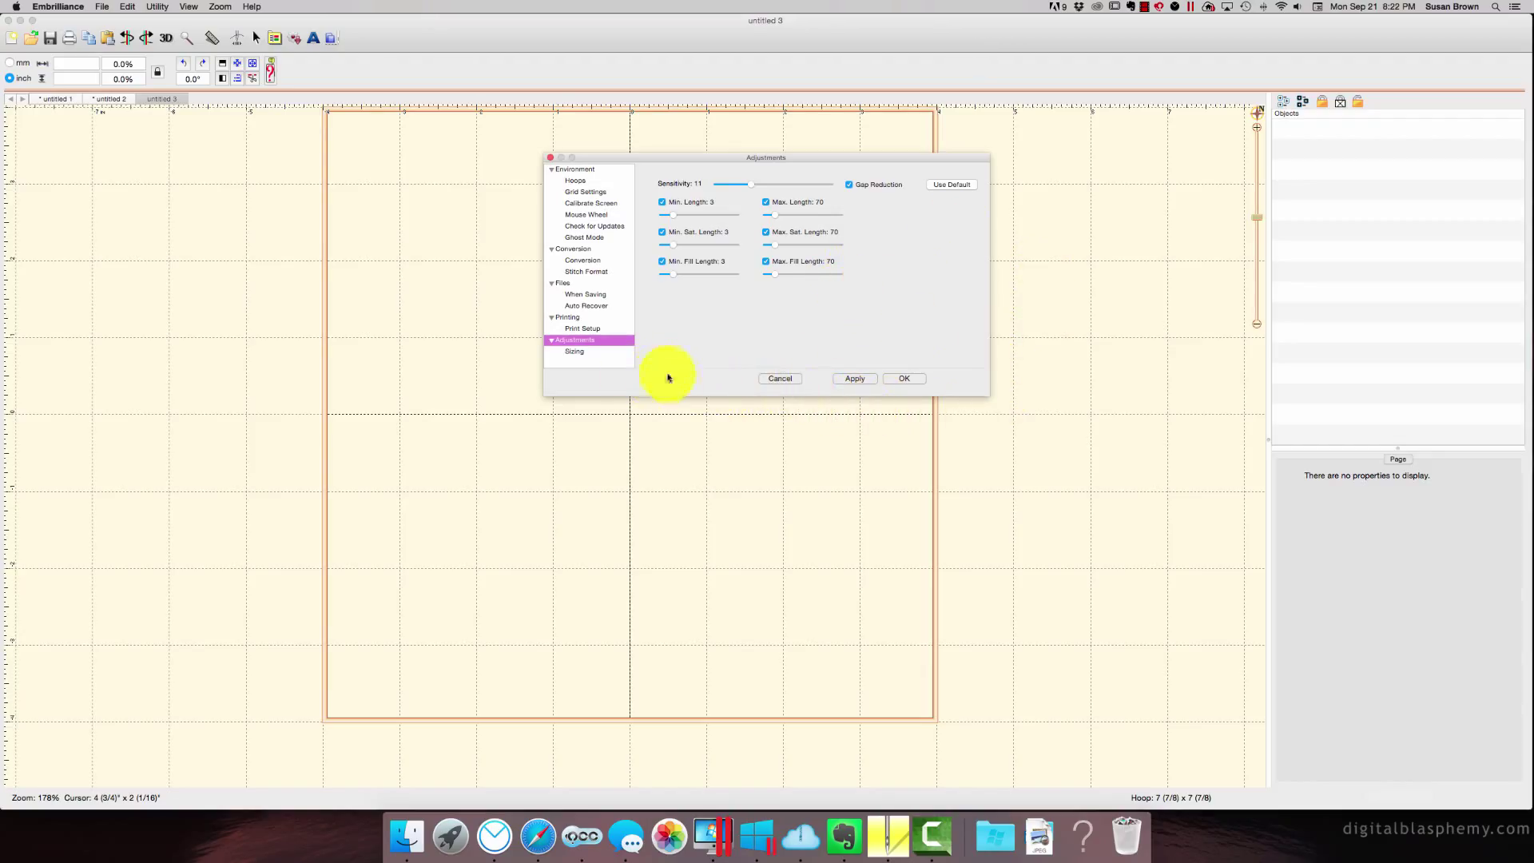
click(580, 354)
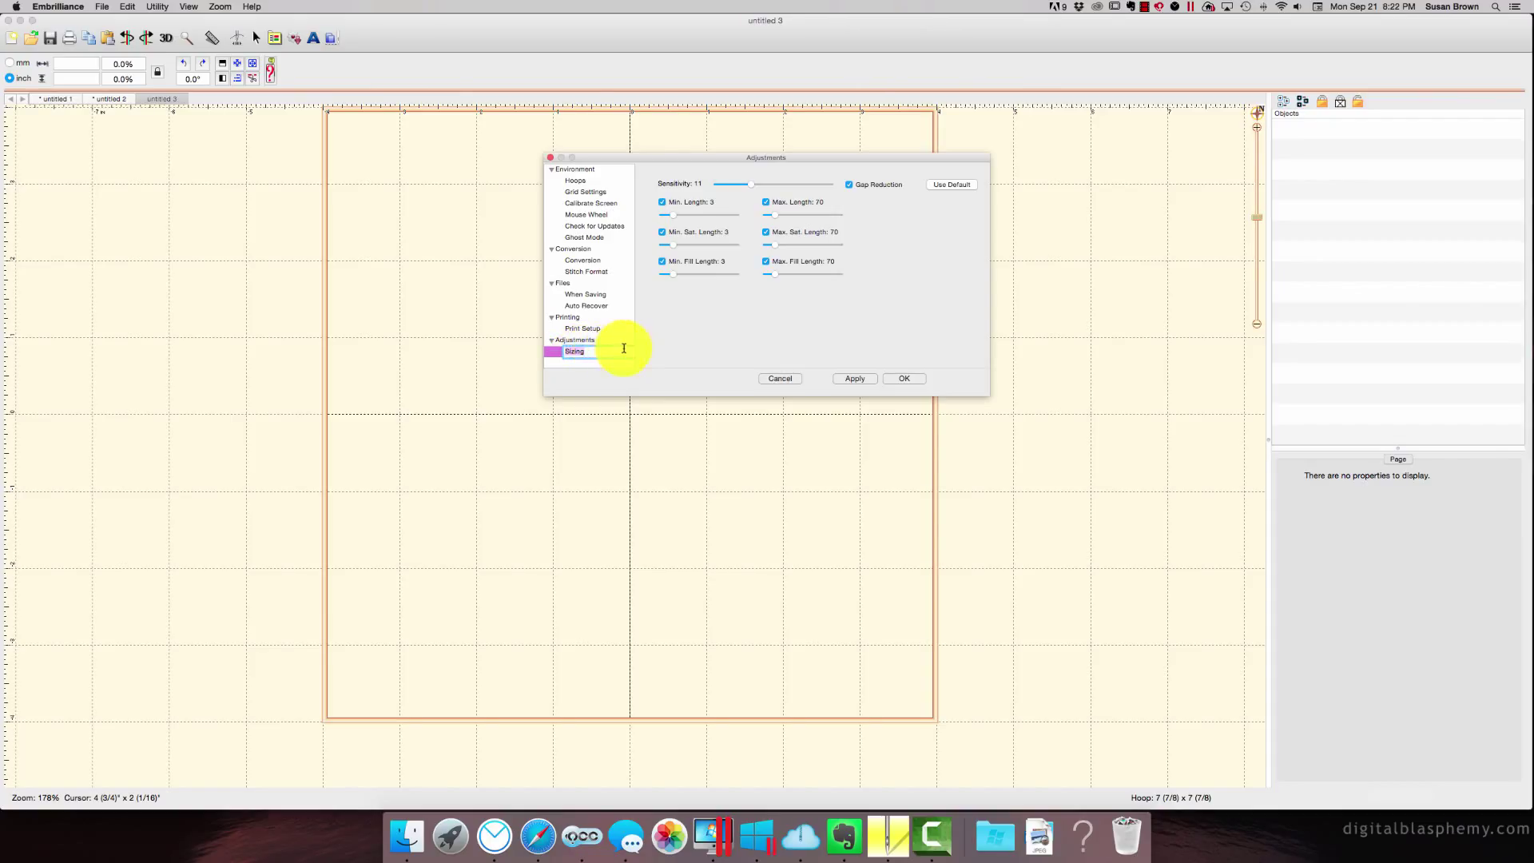
click(870, 380)
Step: Confirm Preferences with OK and zoom out until the 13 3/4 inch hoop fits
click(906, 380)
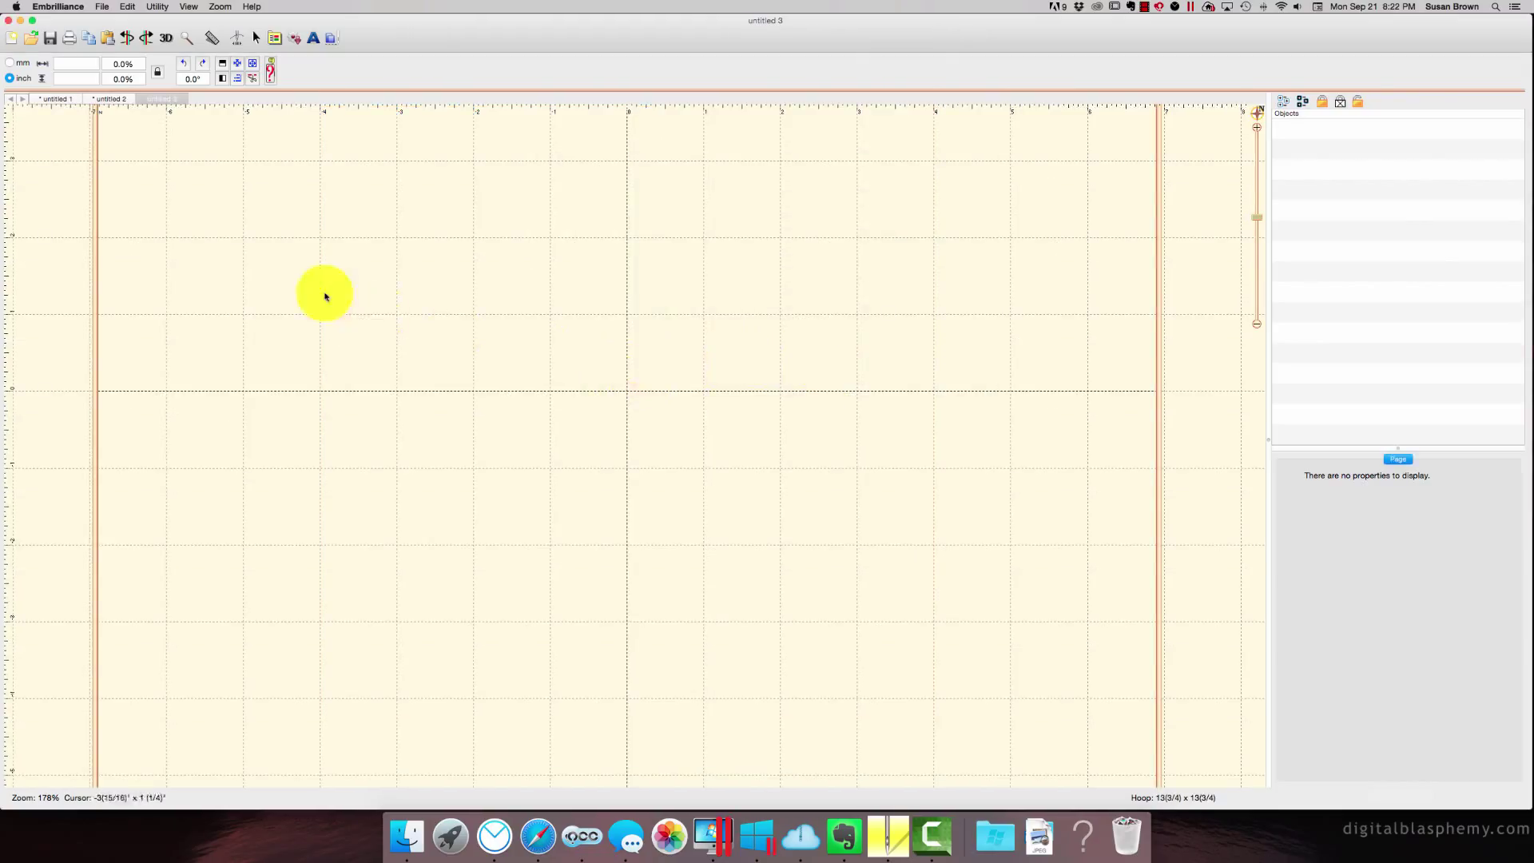
click(1258, 210)
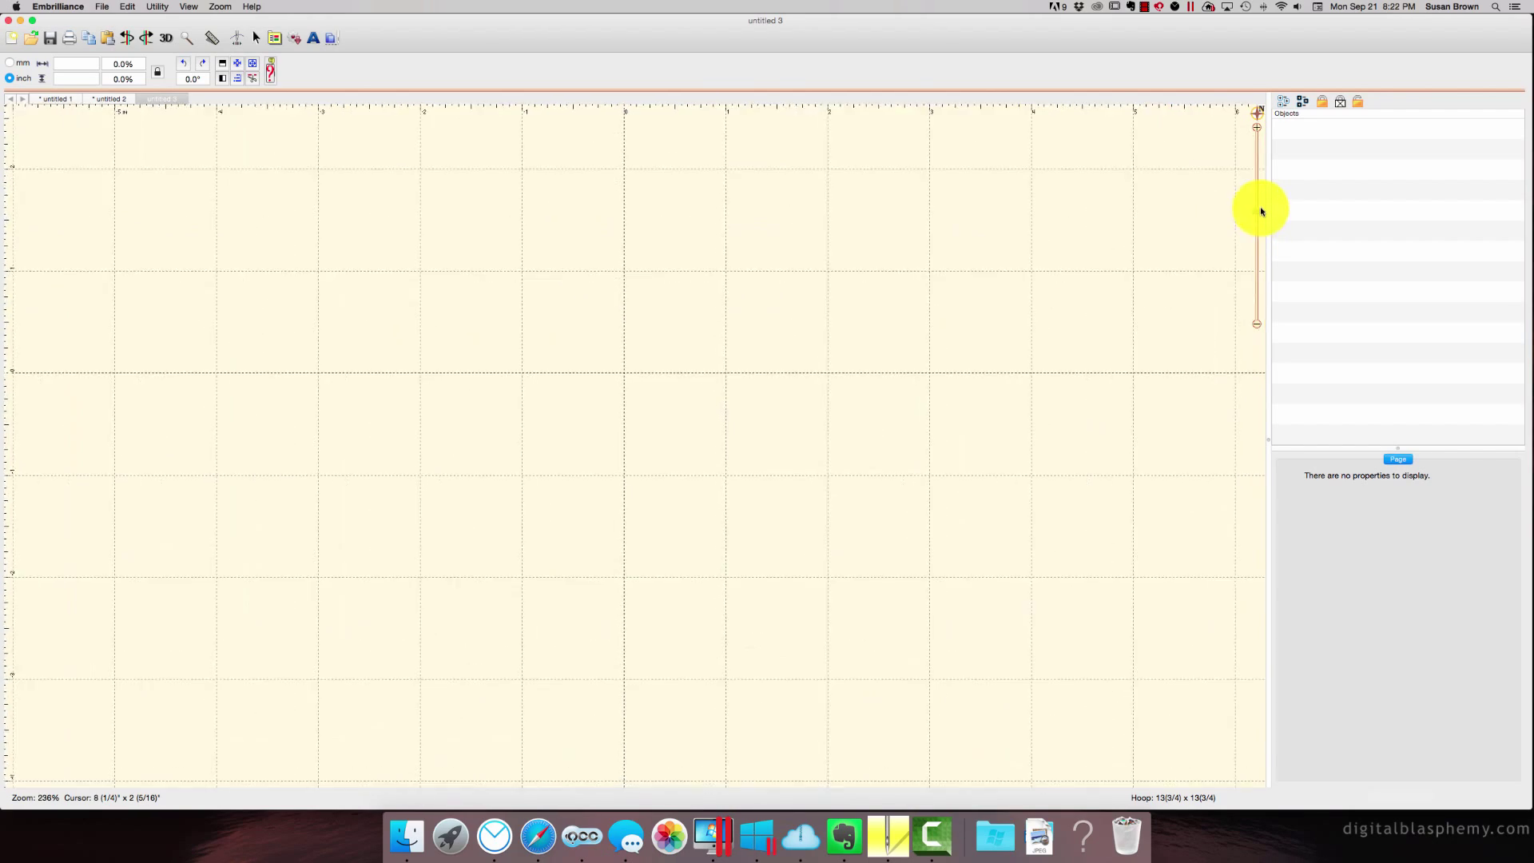
drag(1260, 217, 1252, 230)
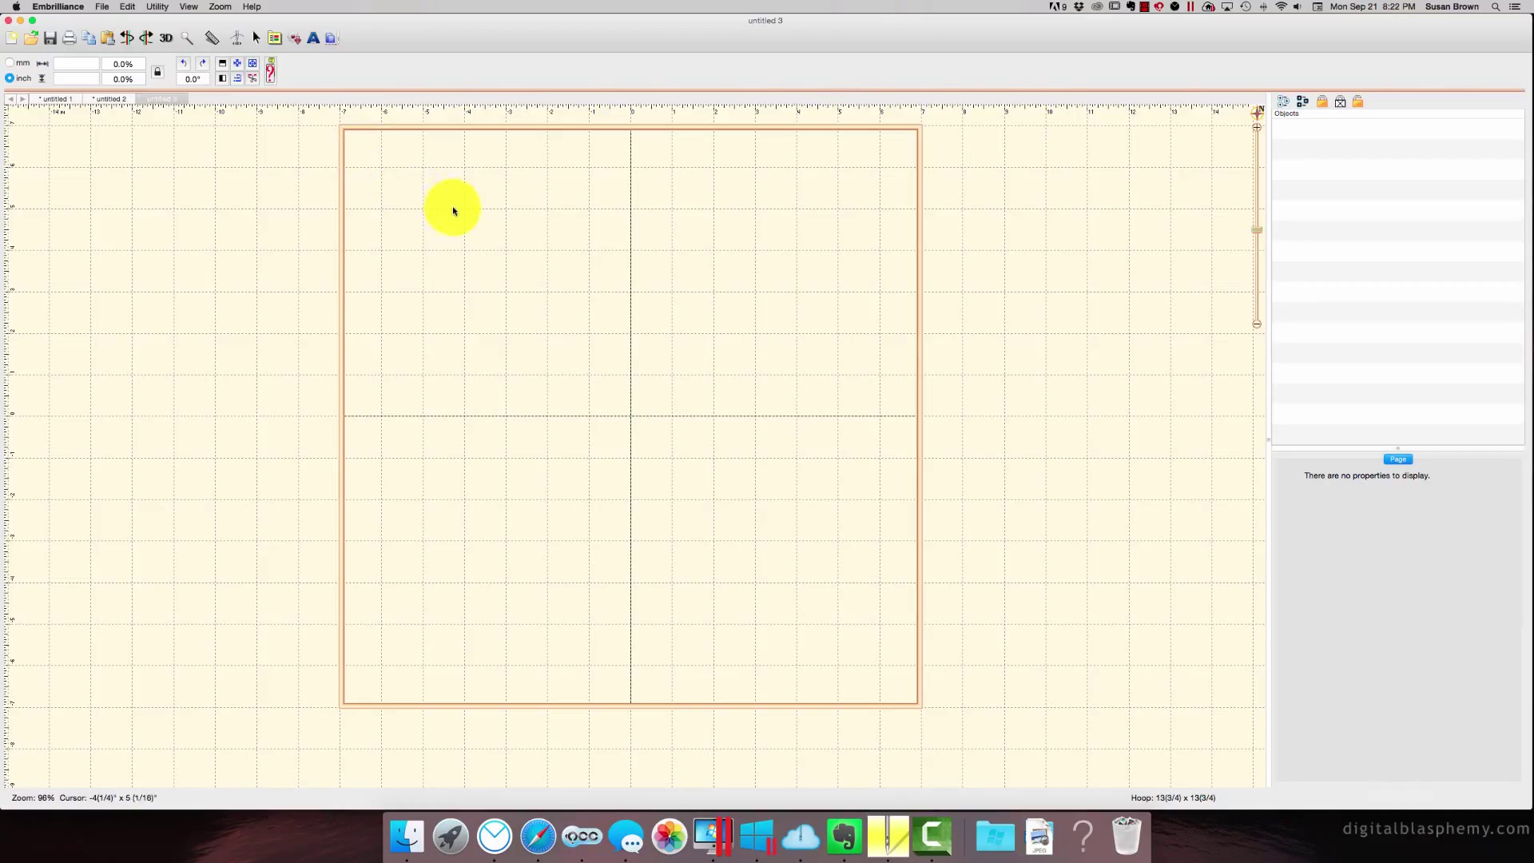
Step: Add a Block lettering object and set its text to 'OML Embroidery'
click(314, 40)
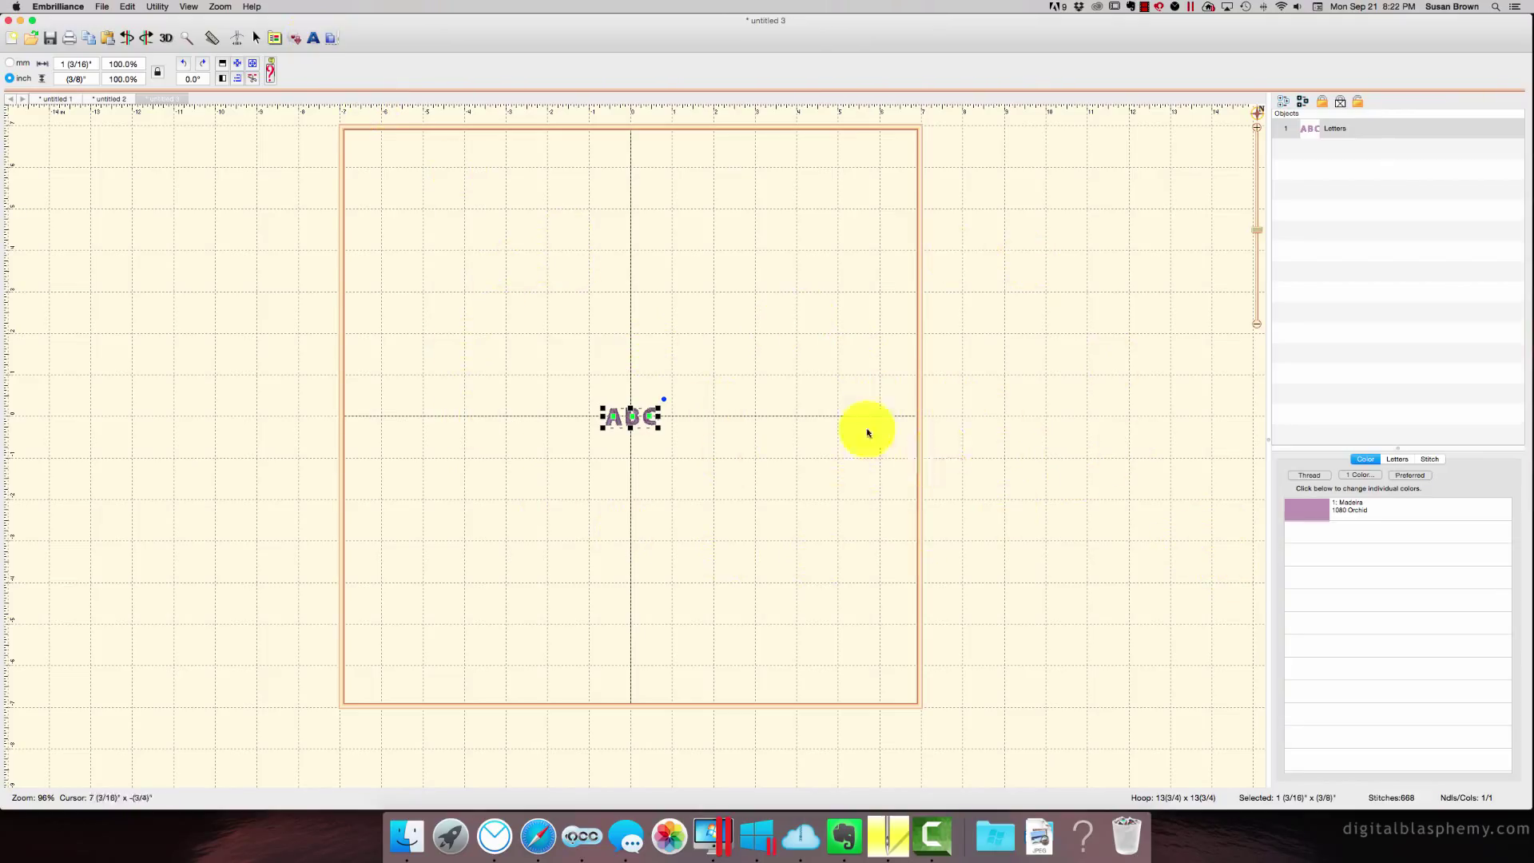
click(1398, 460)
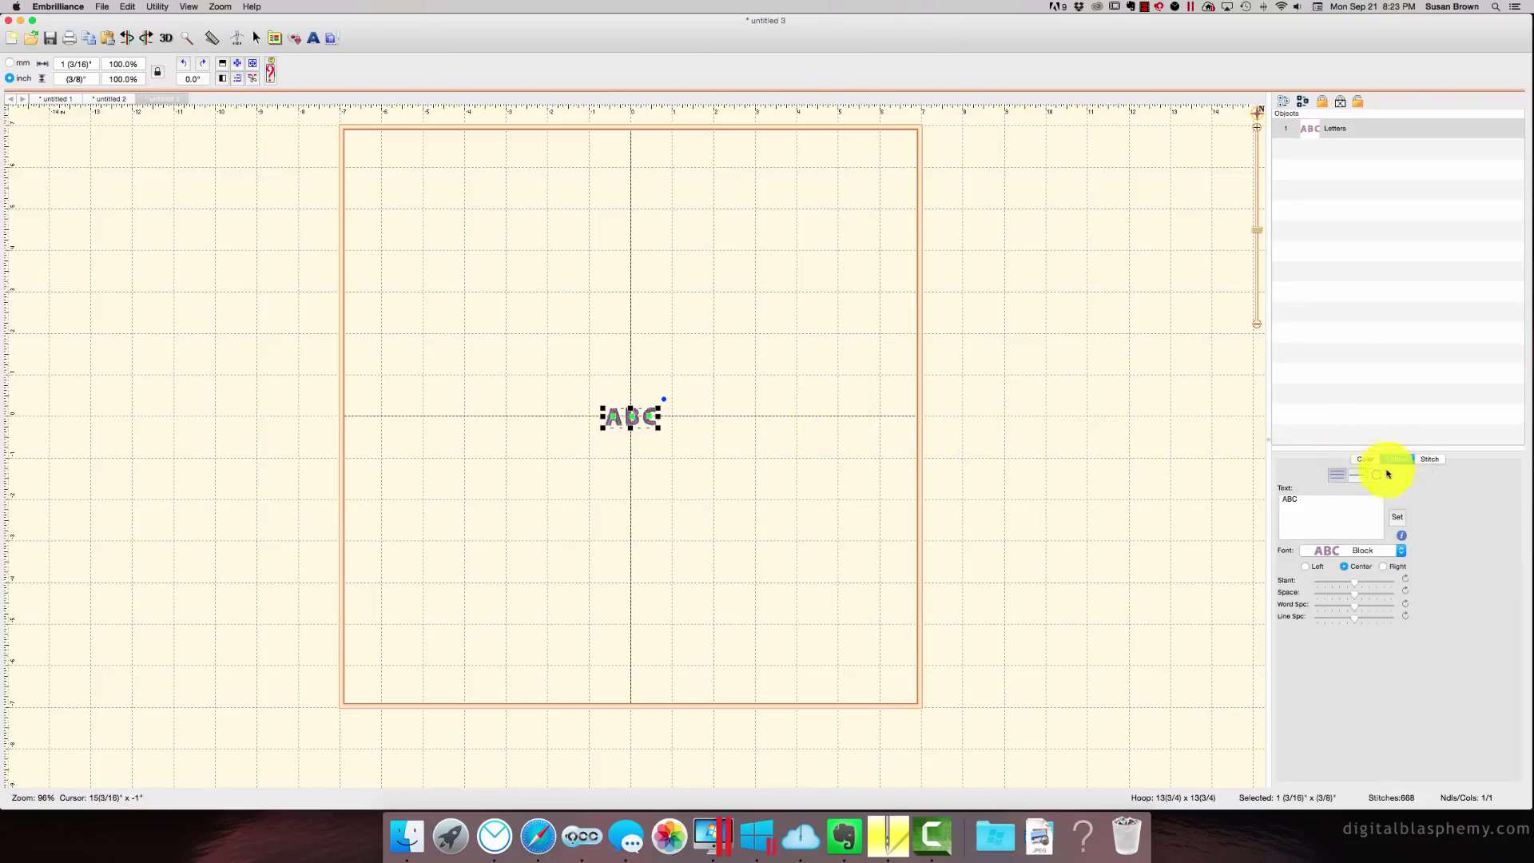
click(1366, 459)
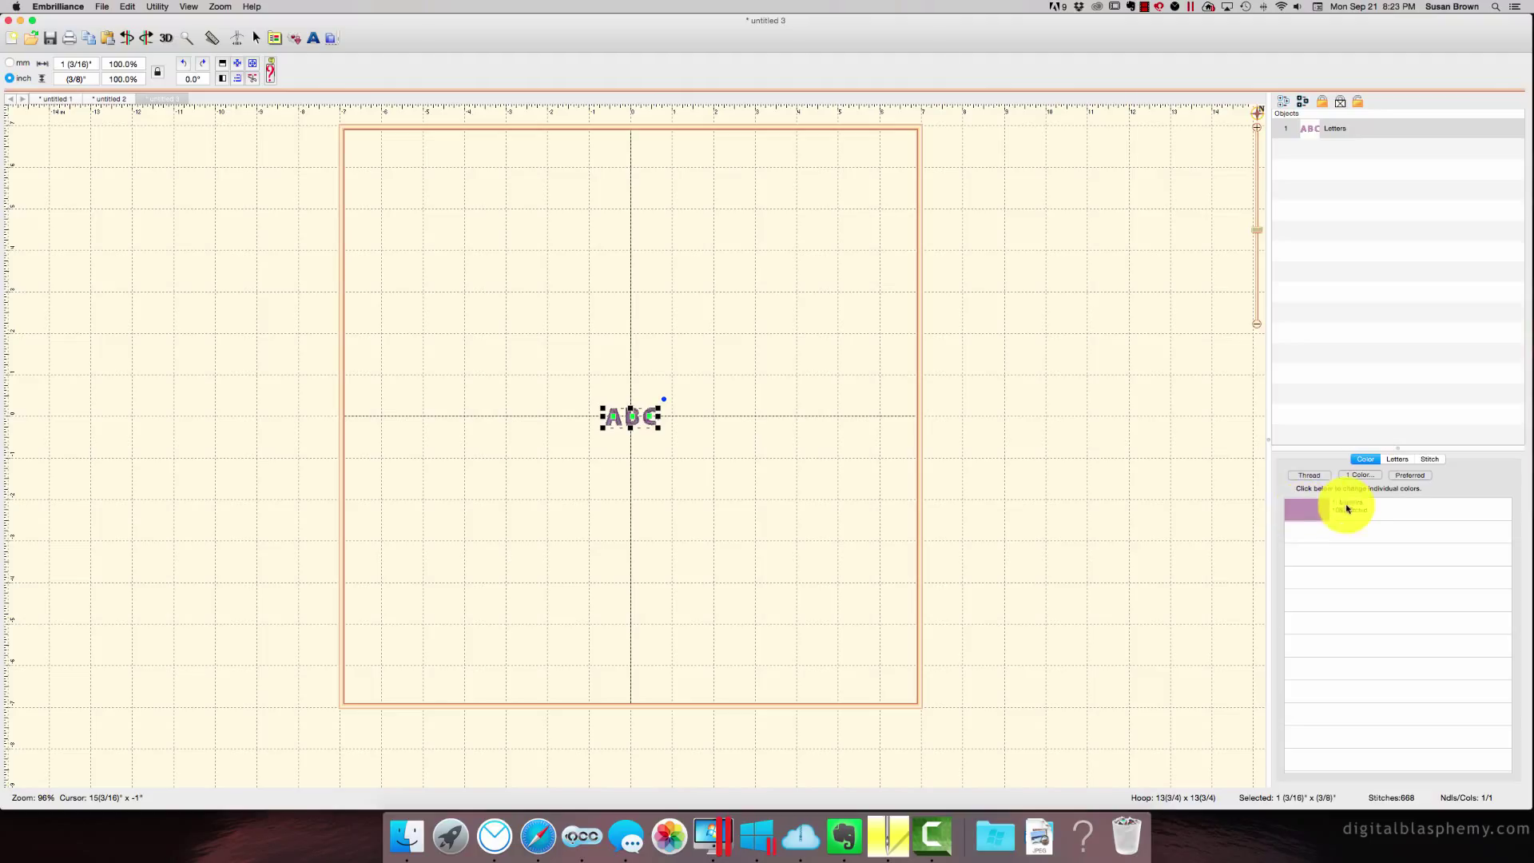
click(1396, 460)
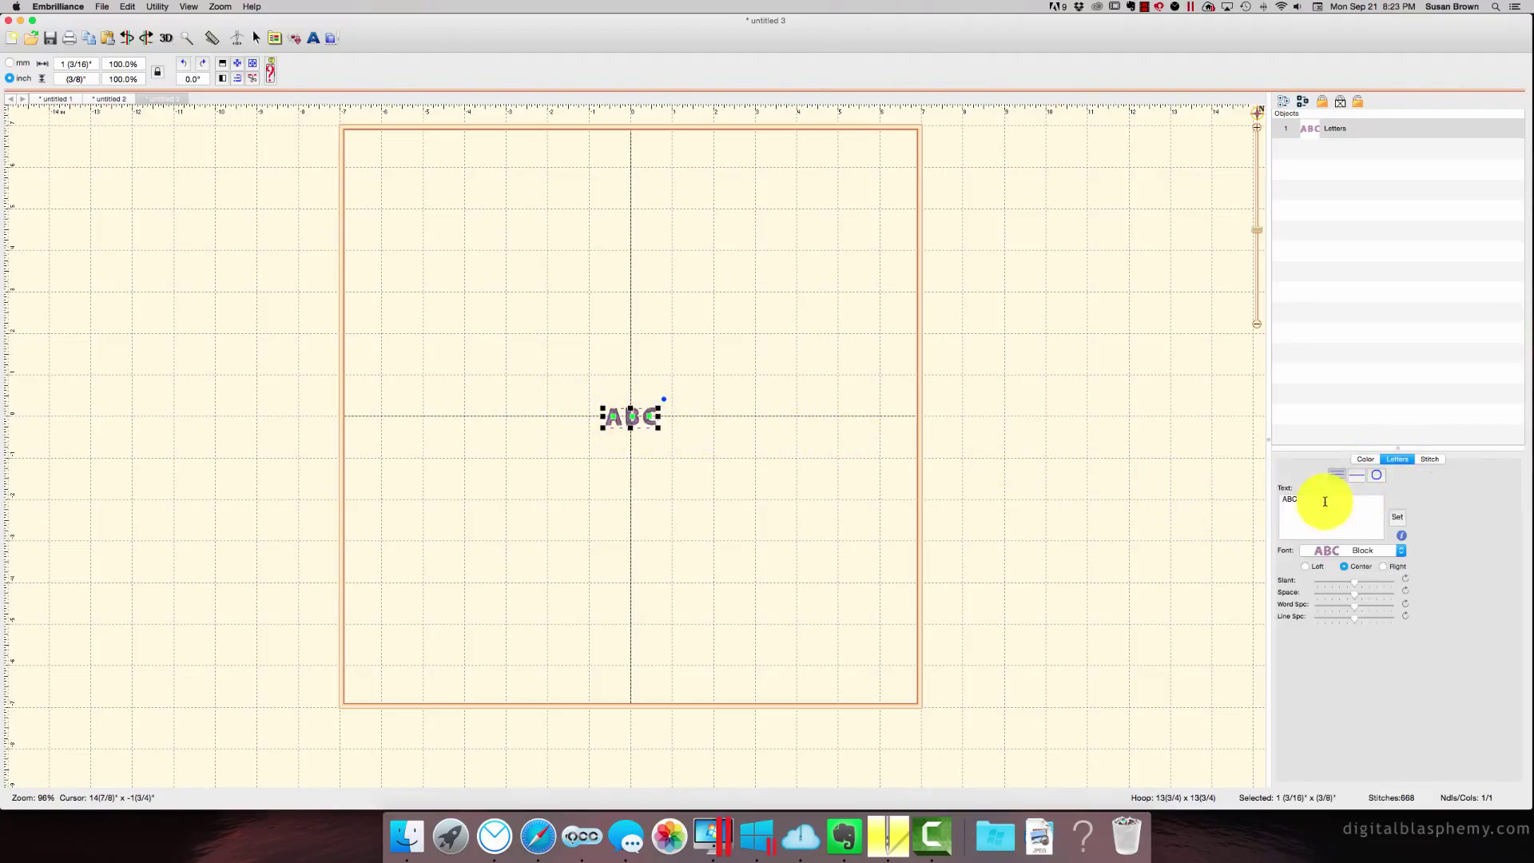
text(OML Embroidery)
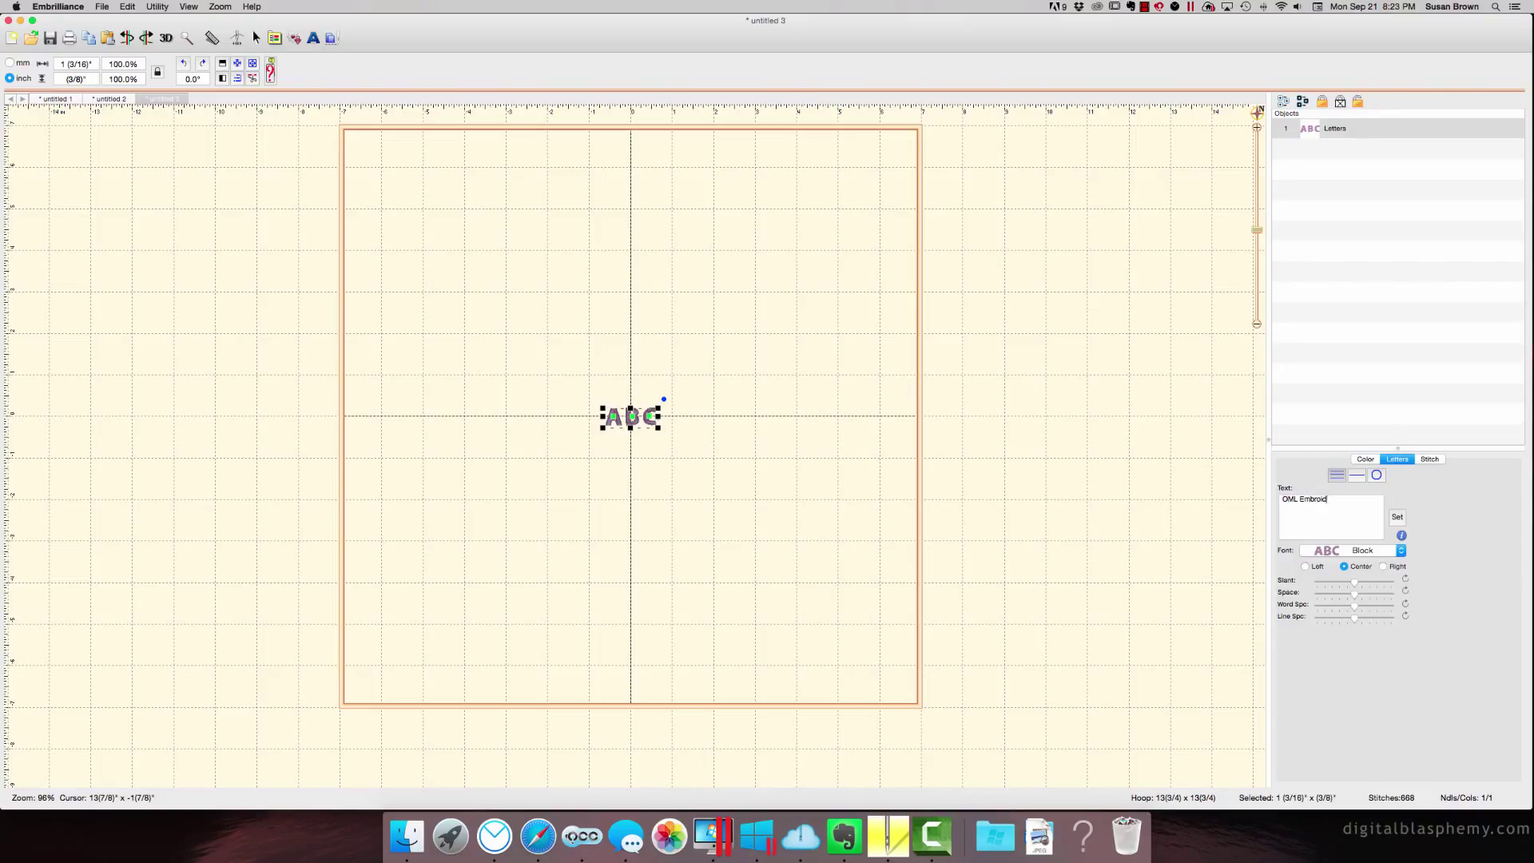
click(1398, 517)
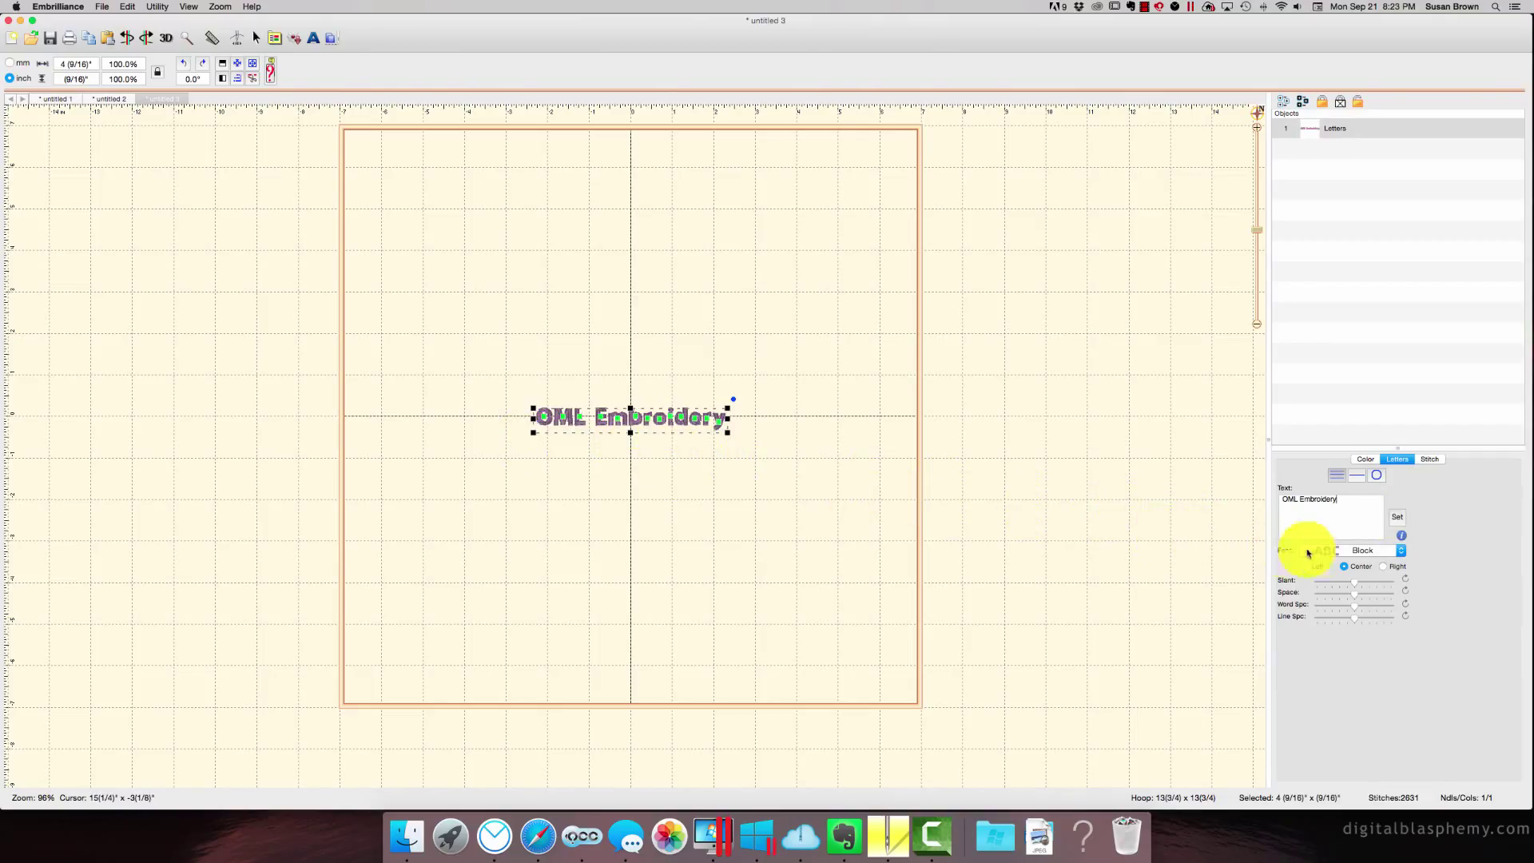
Step: Switch the OML Embroidery lettering to the University font and try the Slant slider
click(1399, 551)
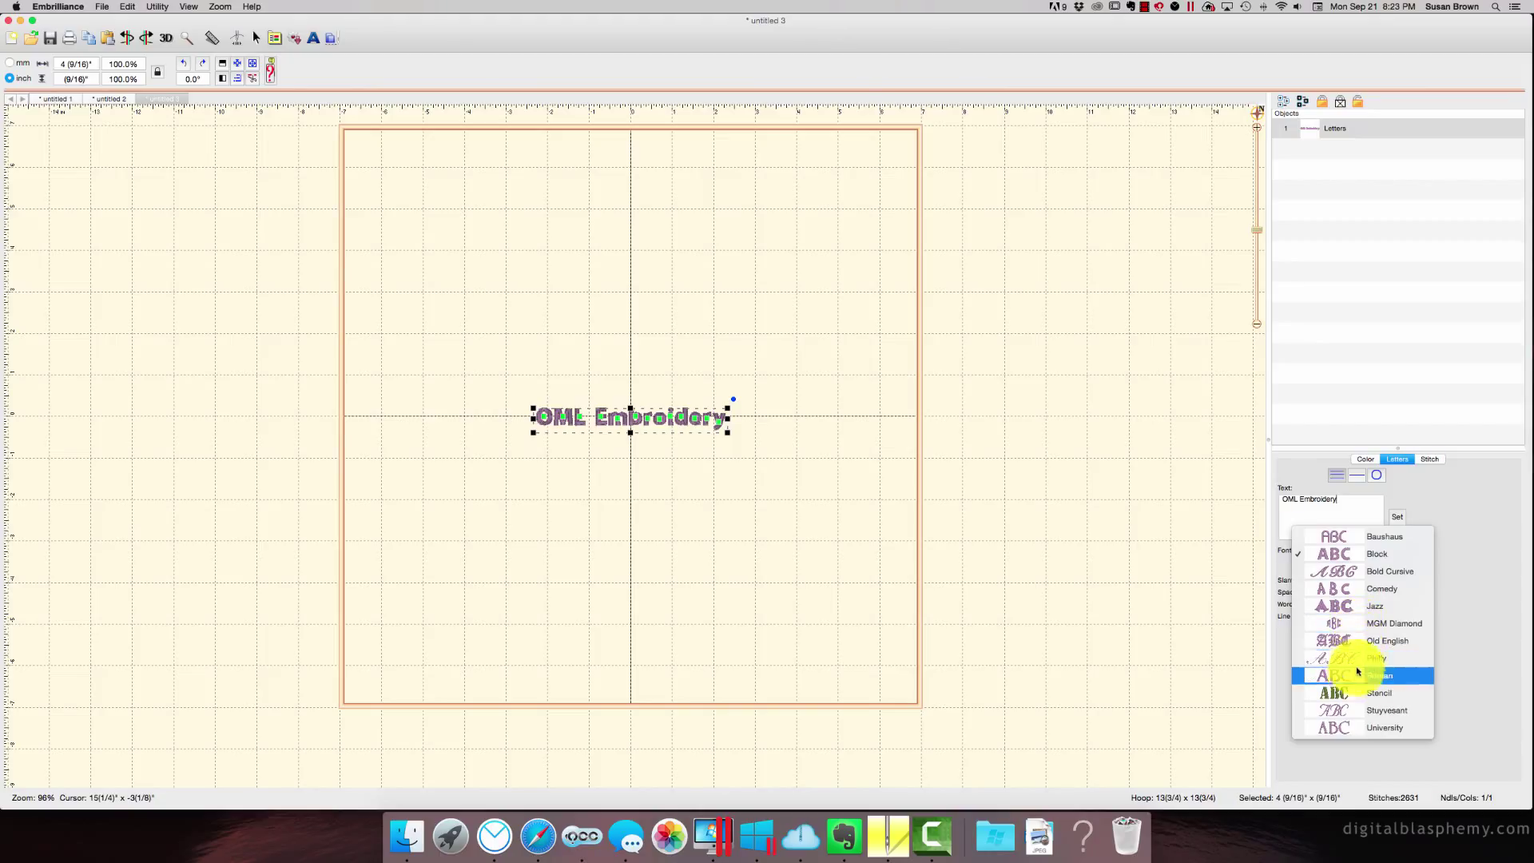
click(1345, 726)
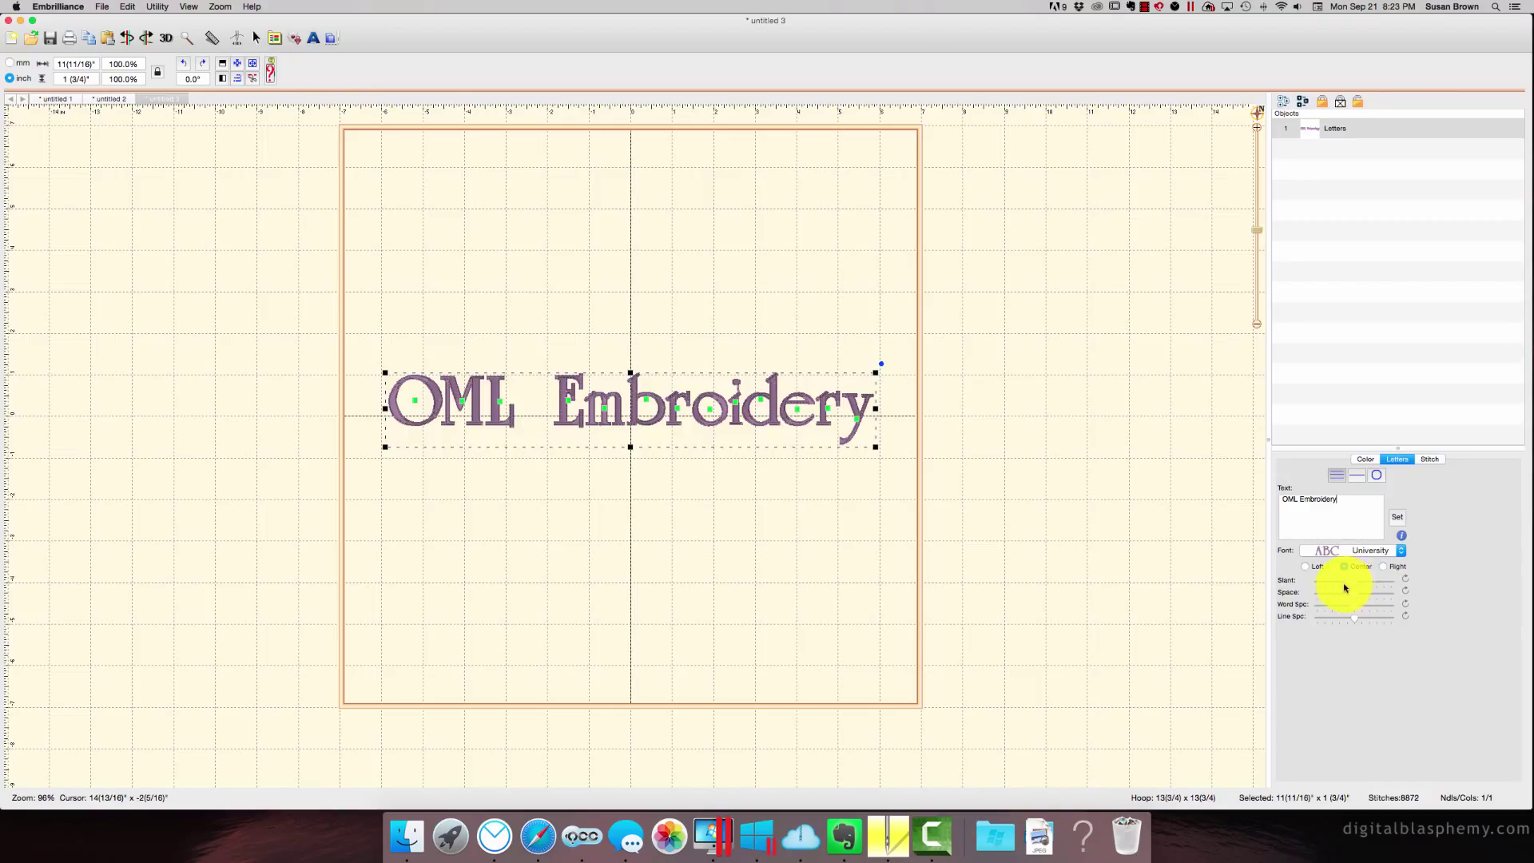
mouse_move(1361, 585)
mouse_down()
mouse_move(1392, 584)
mouse_move(1356, 586)
mouse_move(1379, 596)
mouse_move(1352, 595)
mouse_move(1371, 619)
mouse_move(1371, 595)
mouse_up()
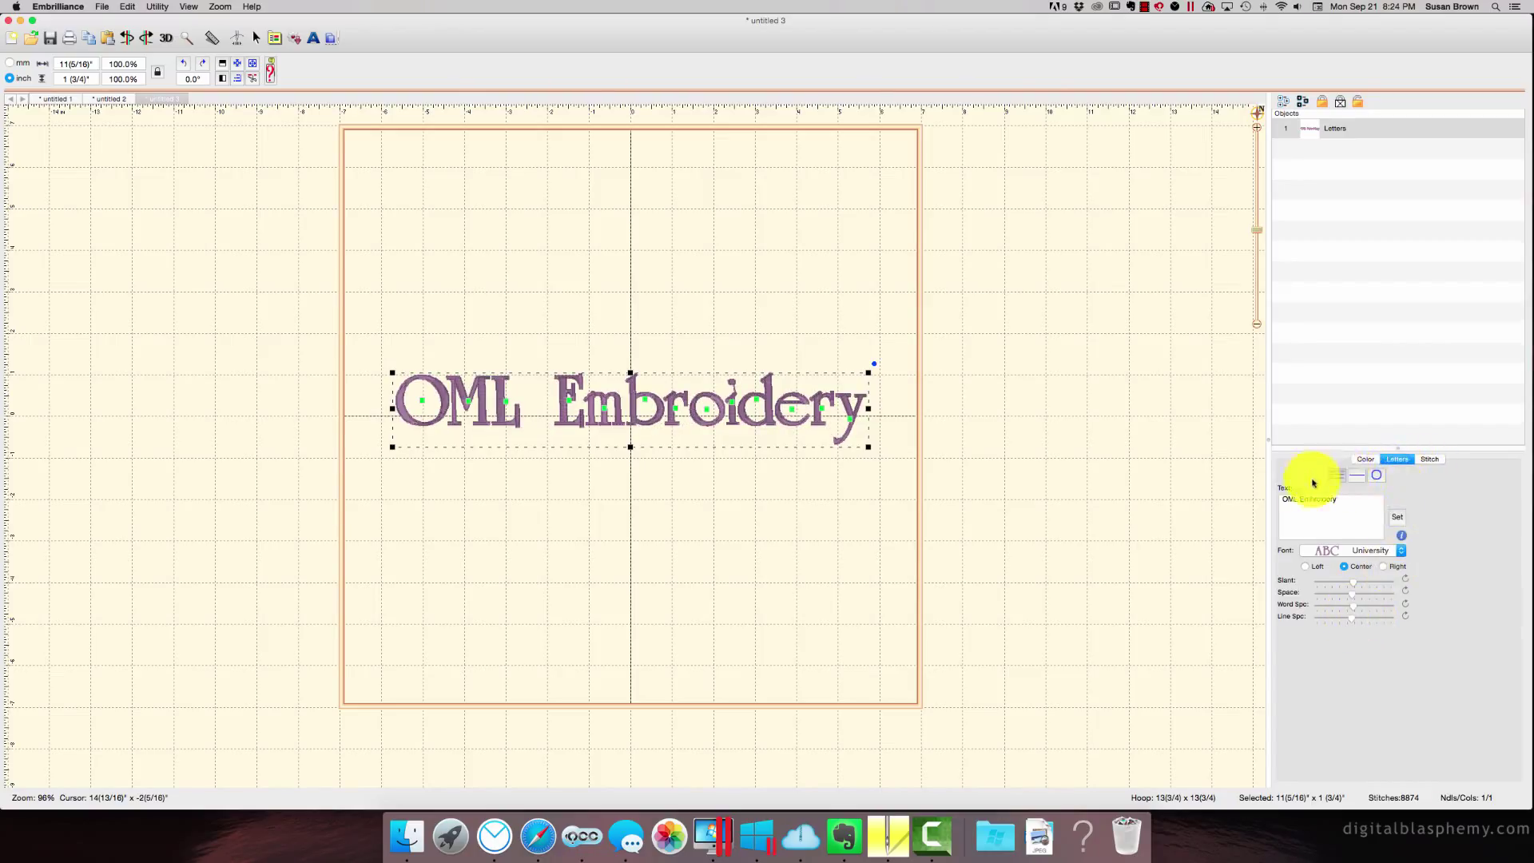
Step: Lay the lettering on a circle baseline, arched over the top with a larger radius
click(1358, 477)
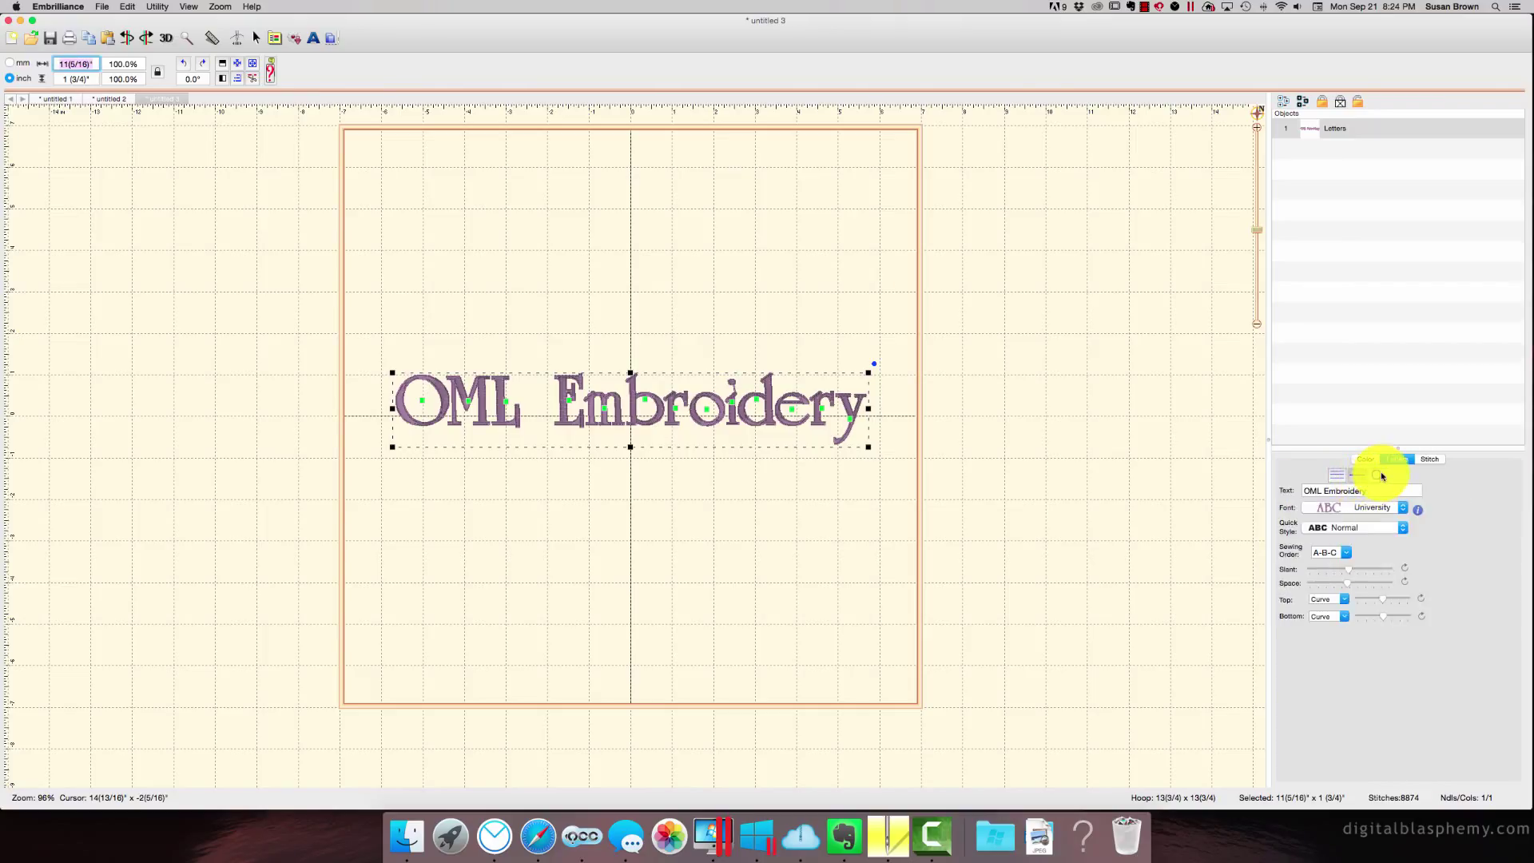
click(1380, 475)
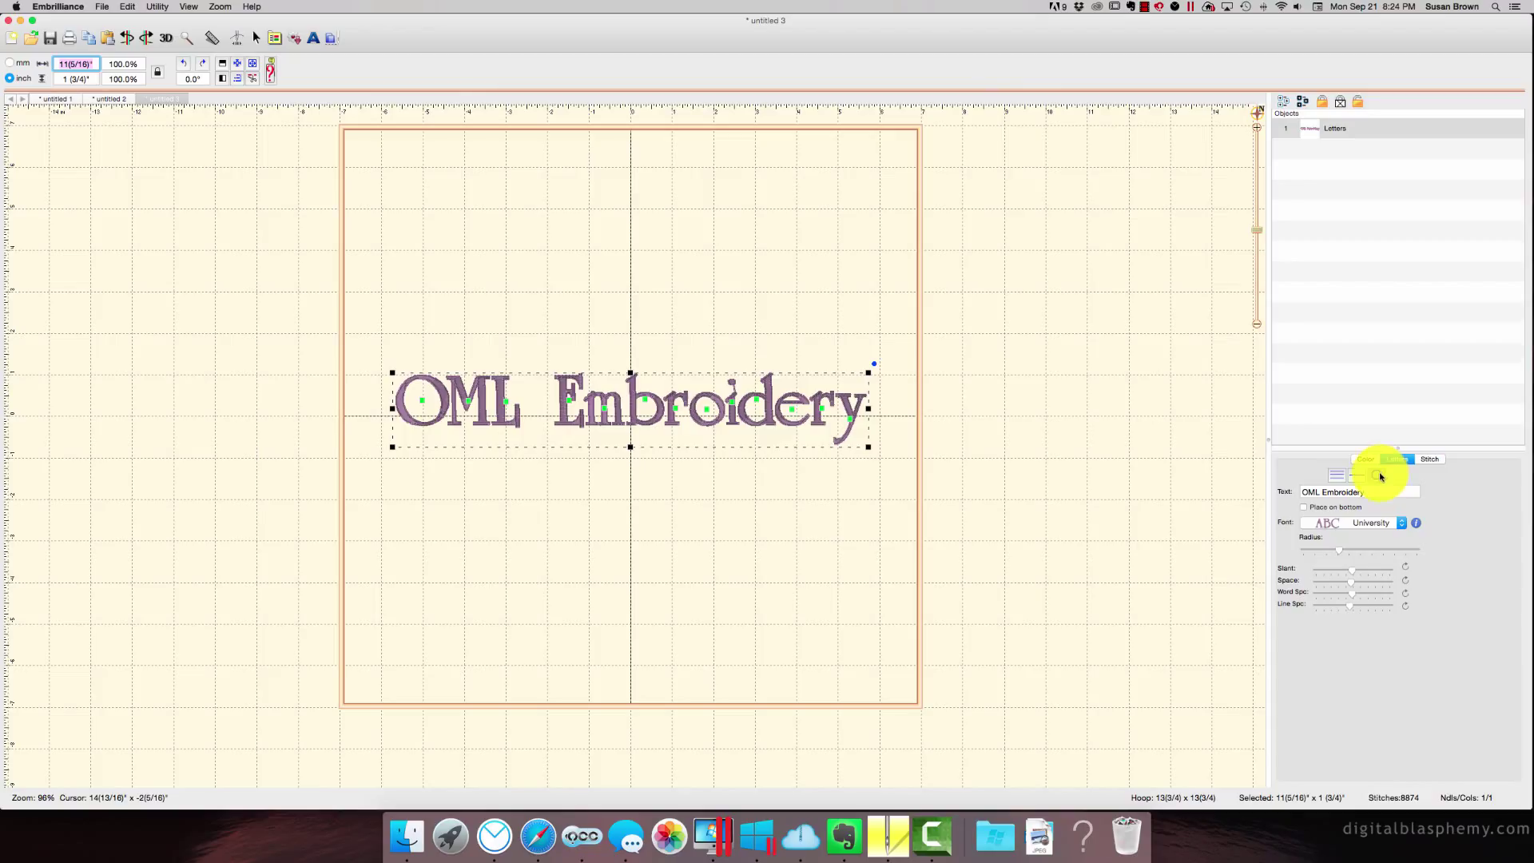
click(1336, 508)
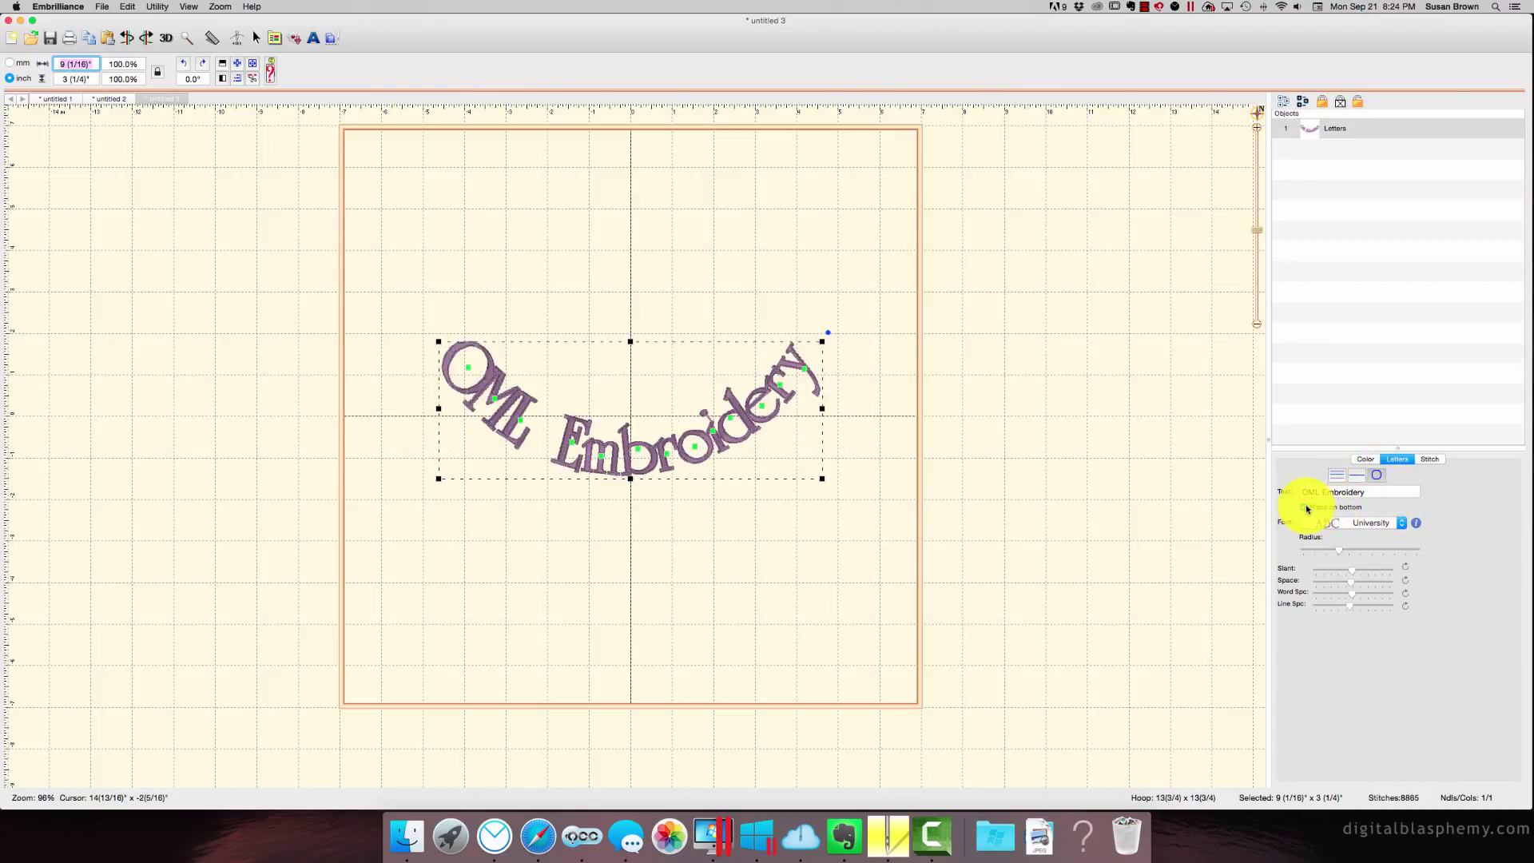
click(1305, 508)
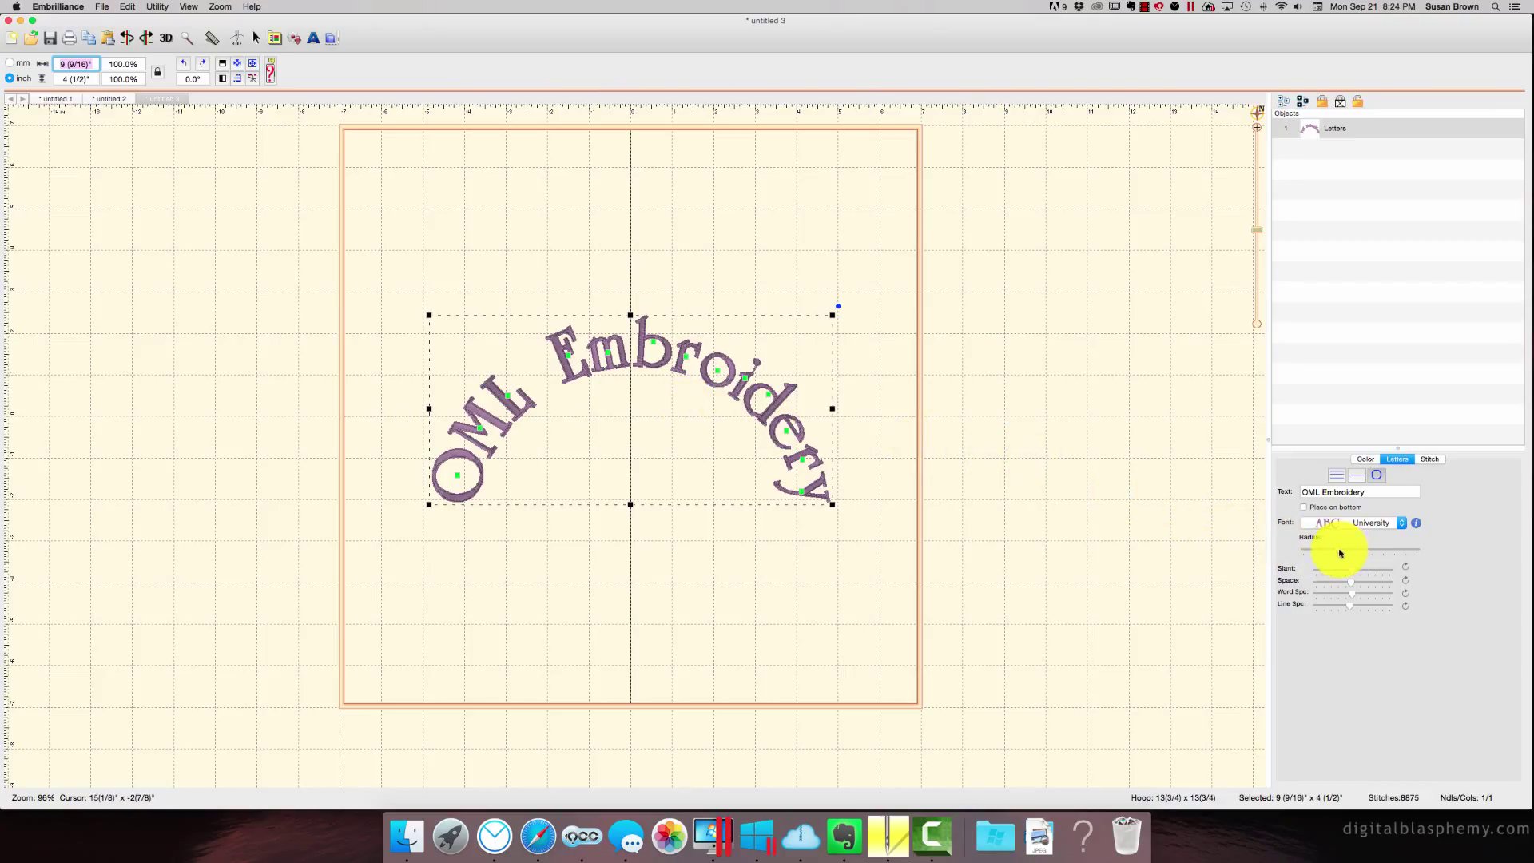
mouse_move(1339, 553)
mouse_down()
mouse_move(1398, 549)
mouse_move(1302, 551)
mouse_move(1348, 550)
mouse_up()
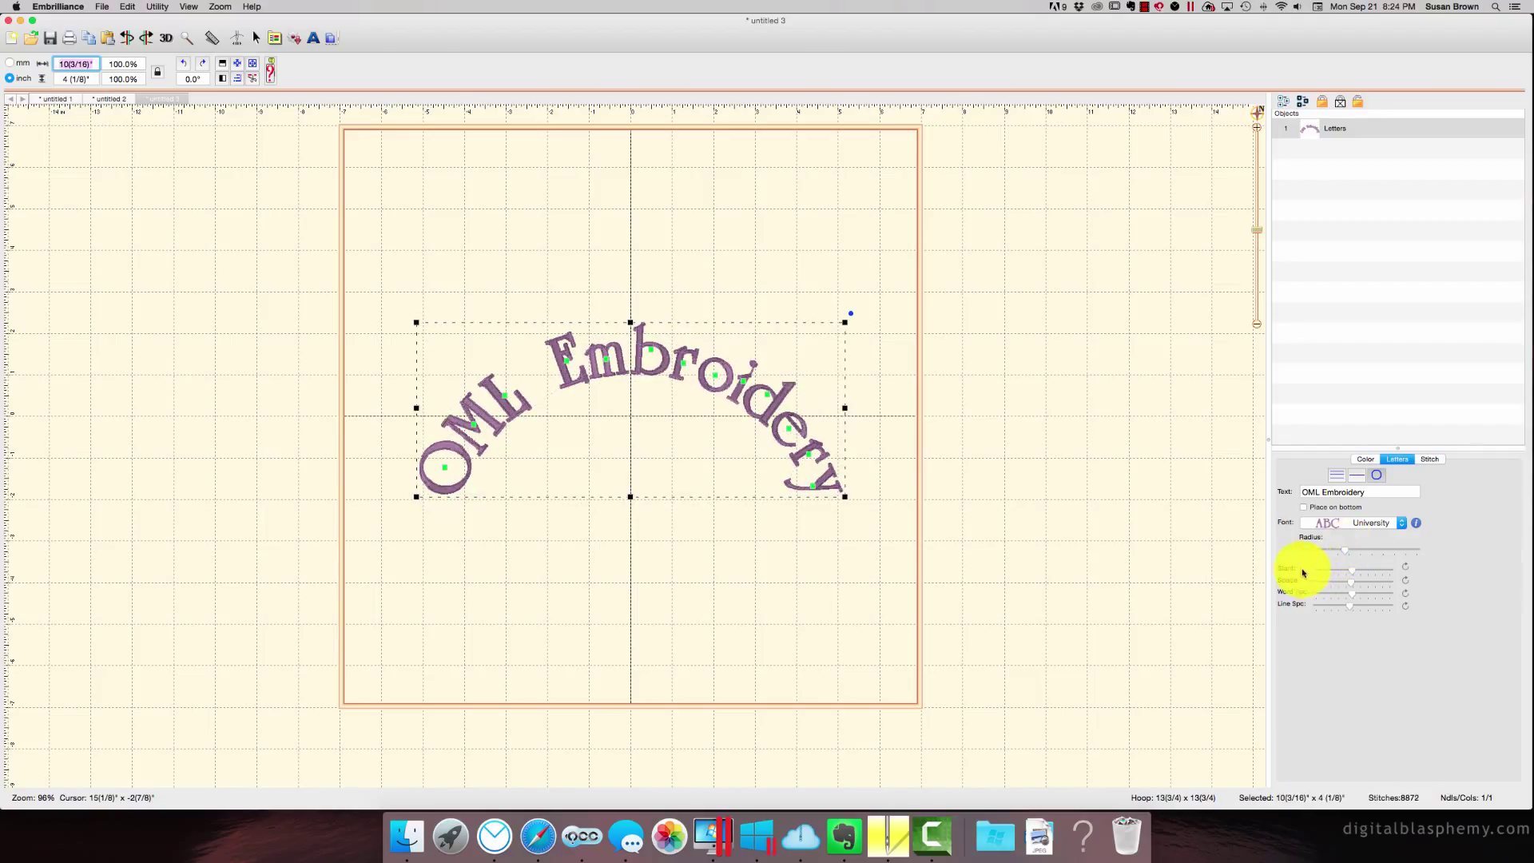
click(1430, 459)
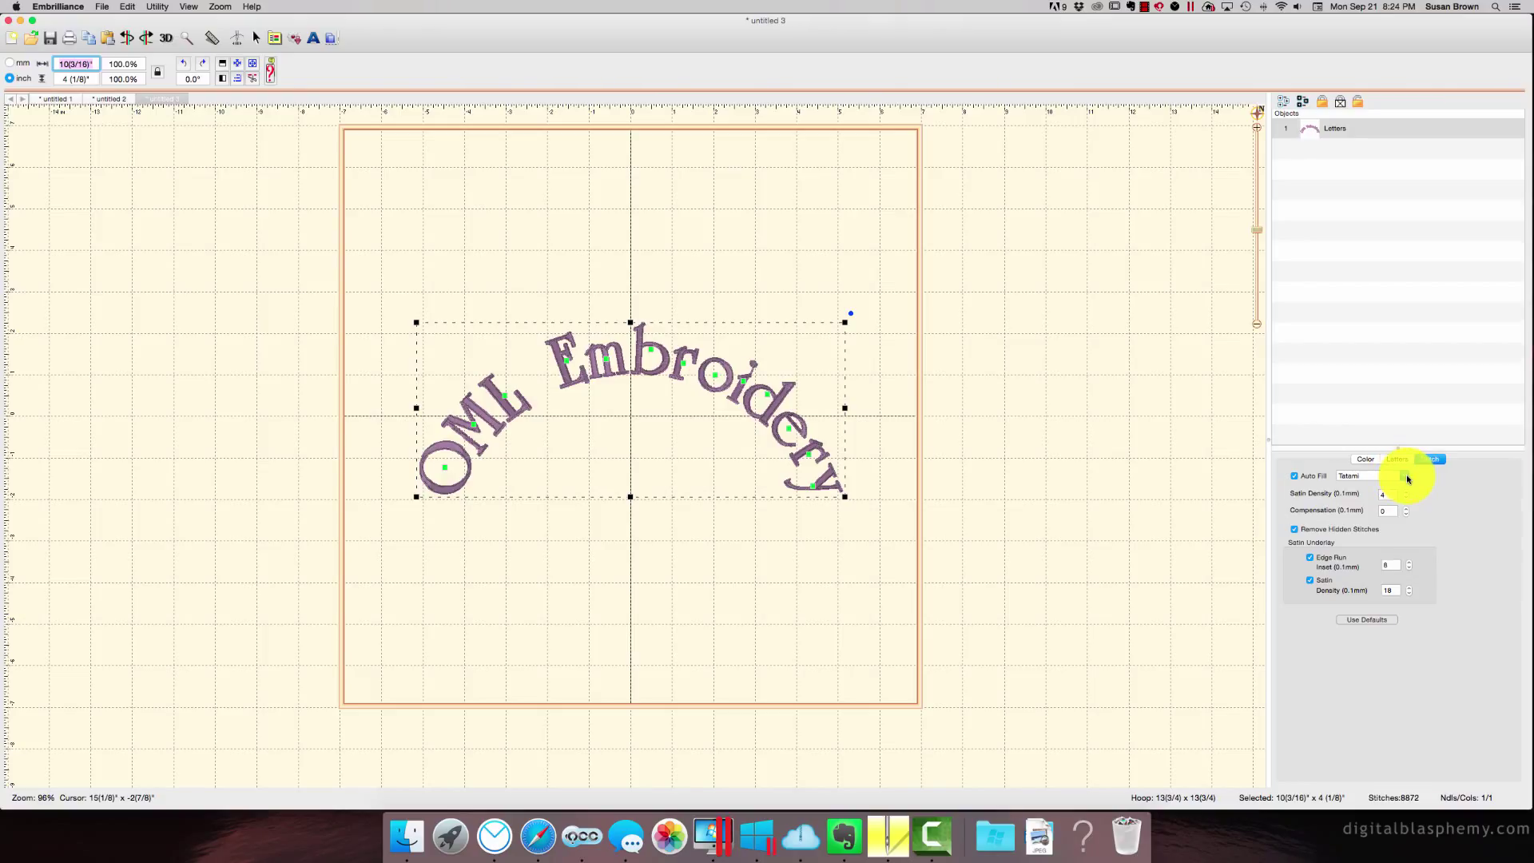
Step: Keep Tatami as the fill pattern and show the lettering's Madeira 1080 Orchid thread list
click(1405, 476)
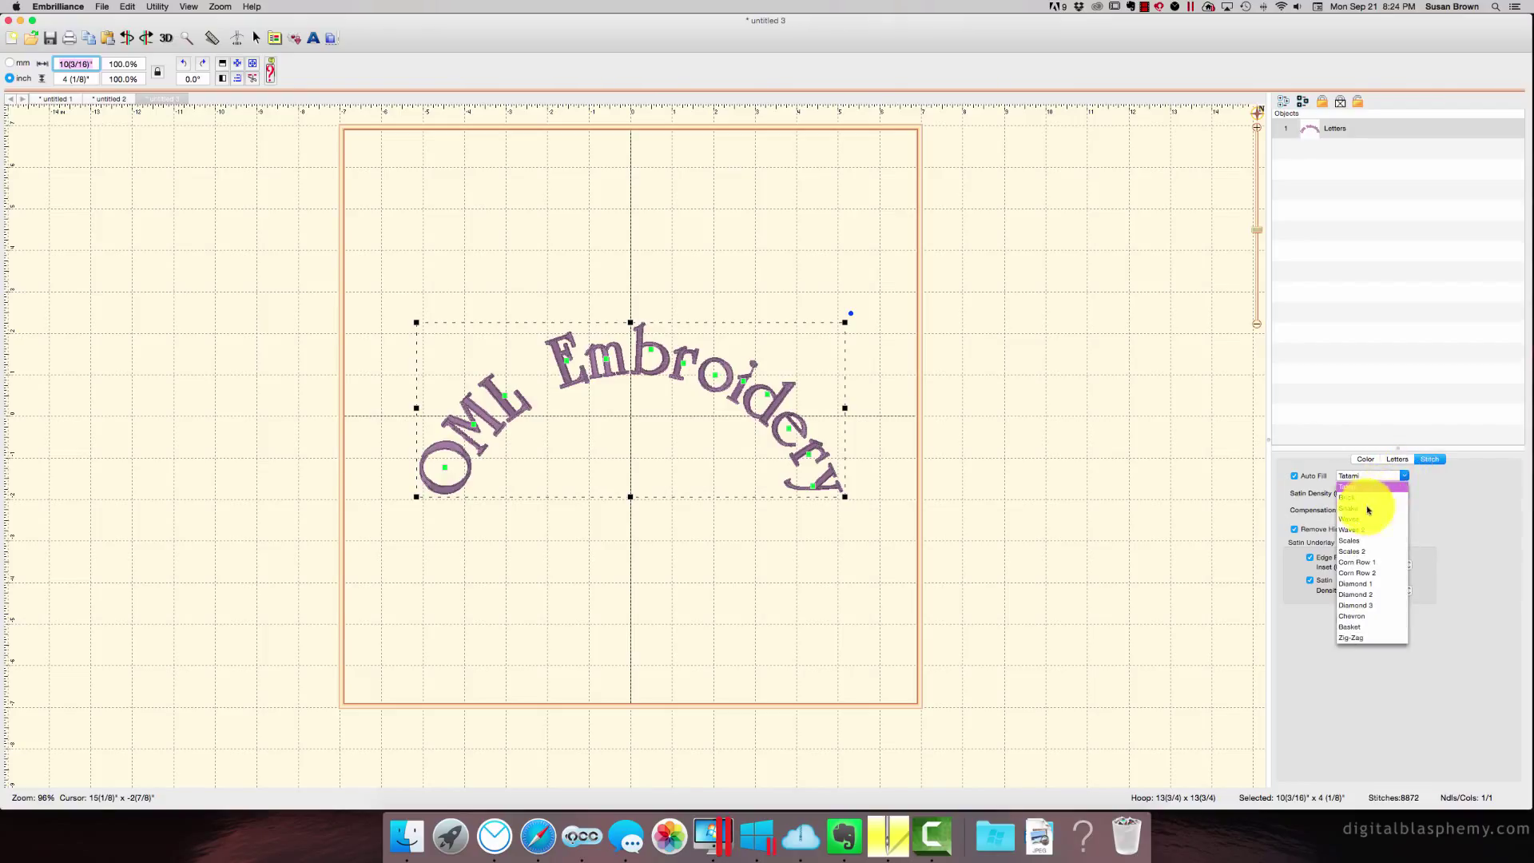
click(1463, 508)
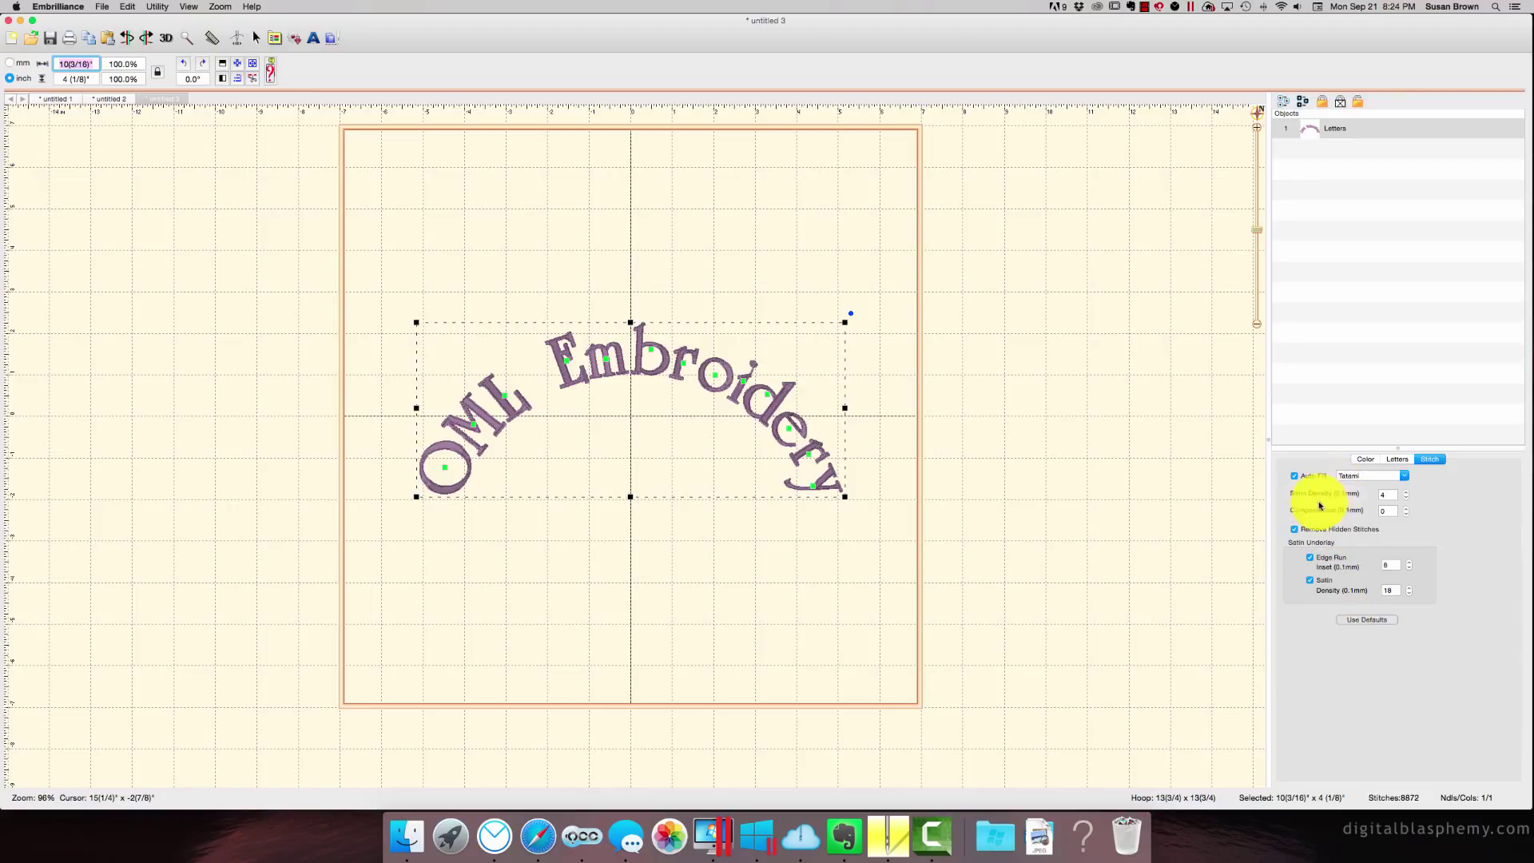
click(1366, 458)
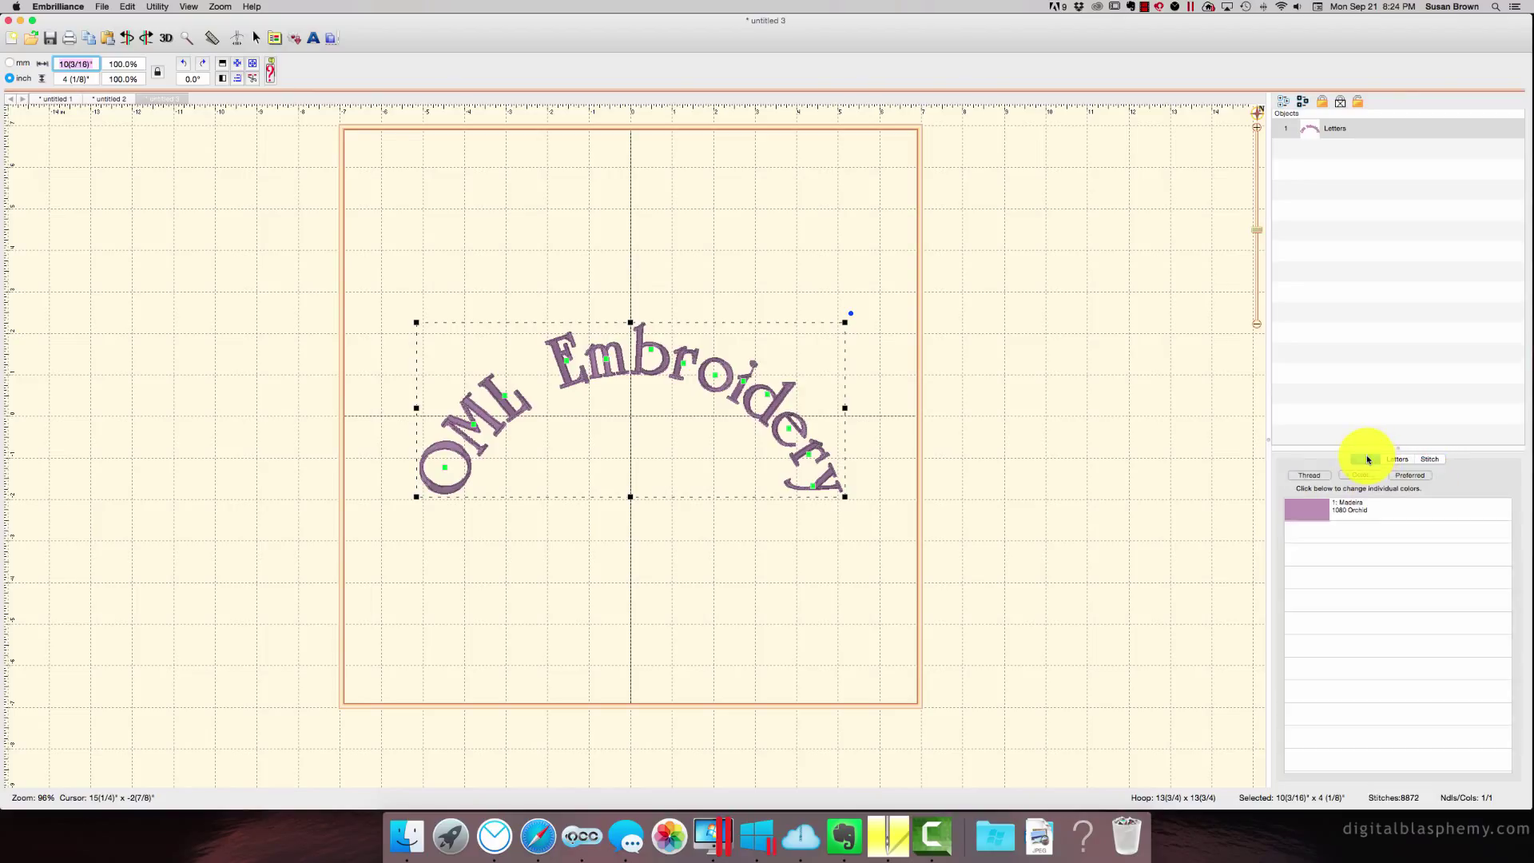
Step: Convert the lettering's thread to the Madeira Poly brand
click(1303, 477)
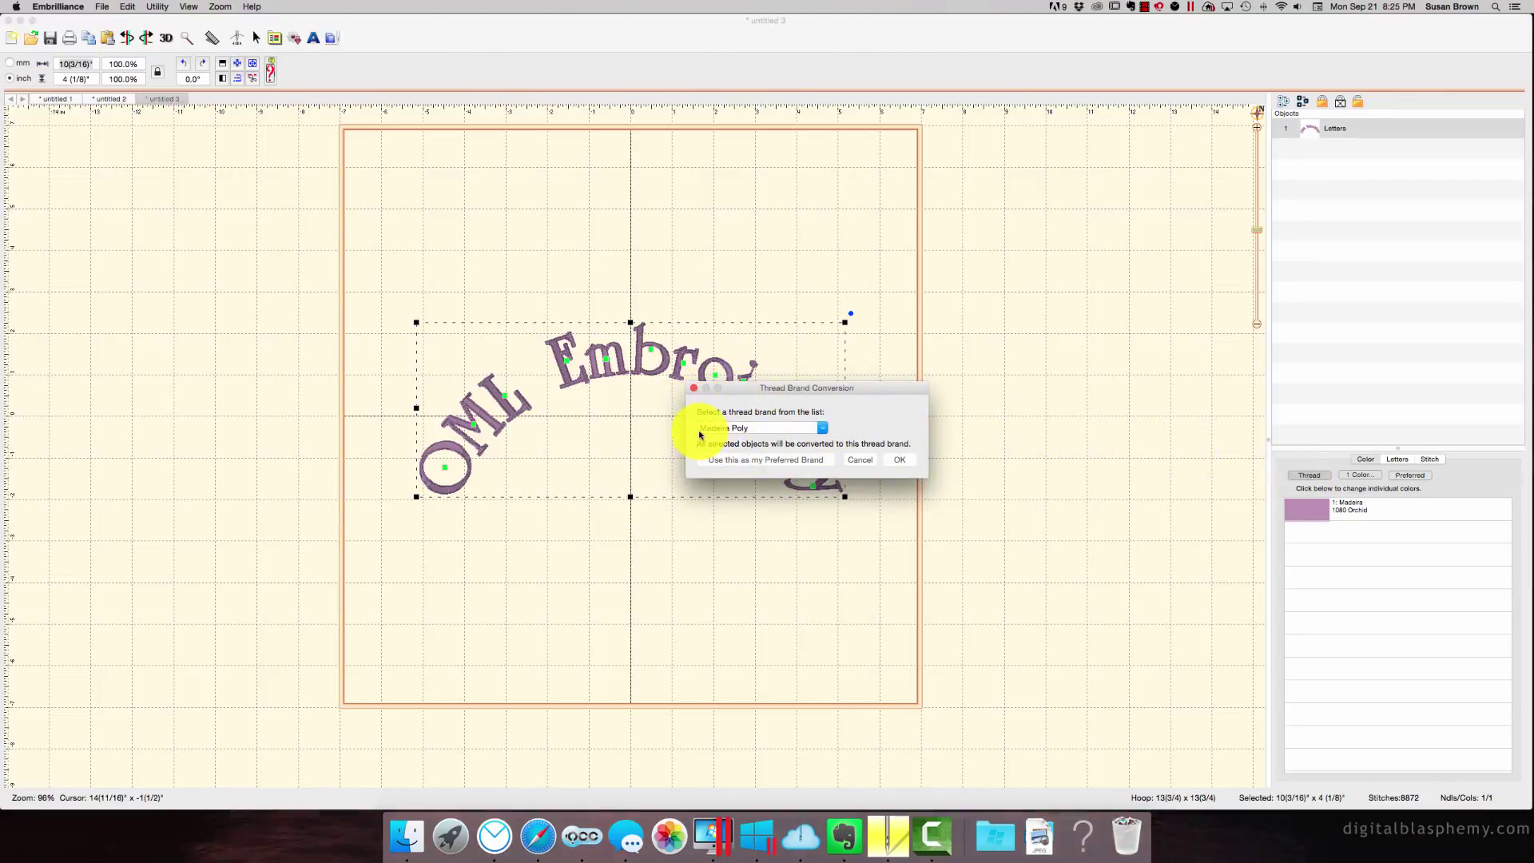
click(901, 459)
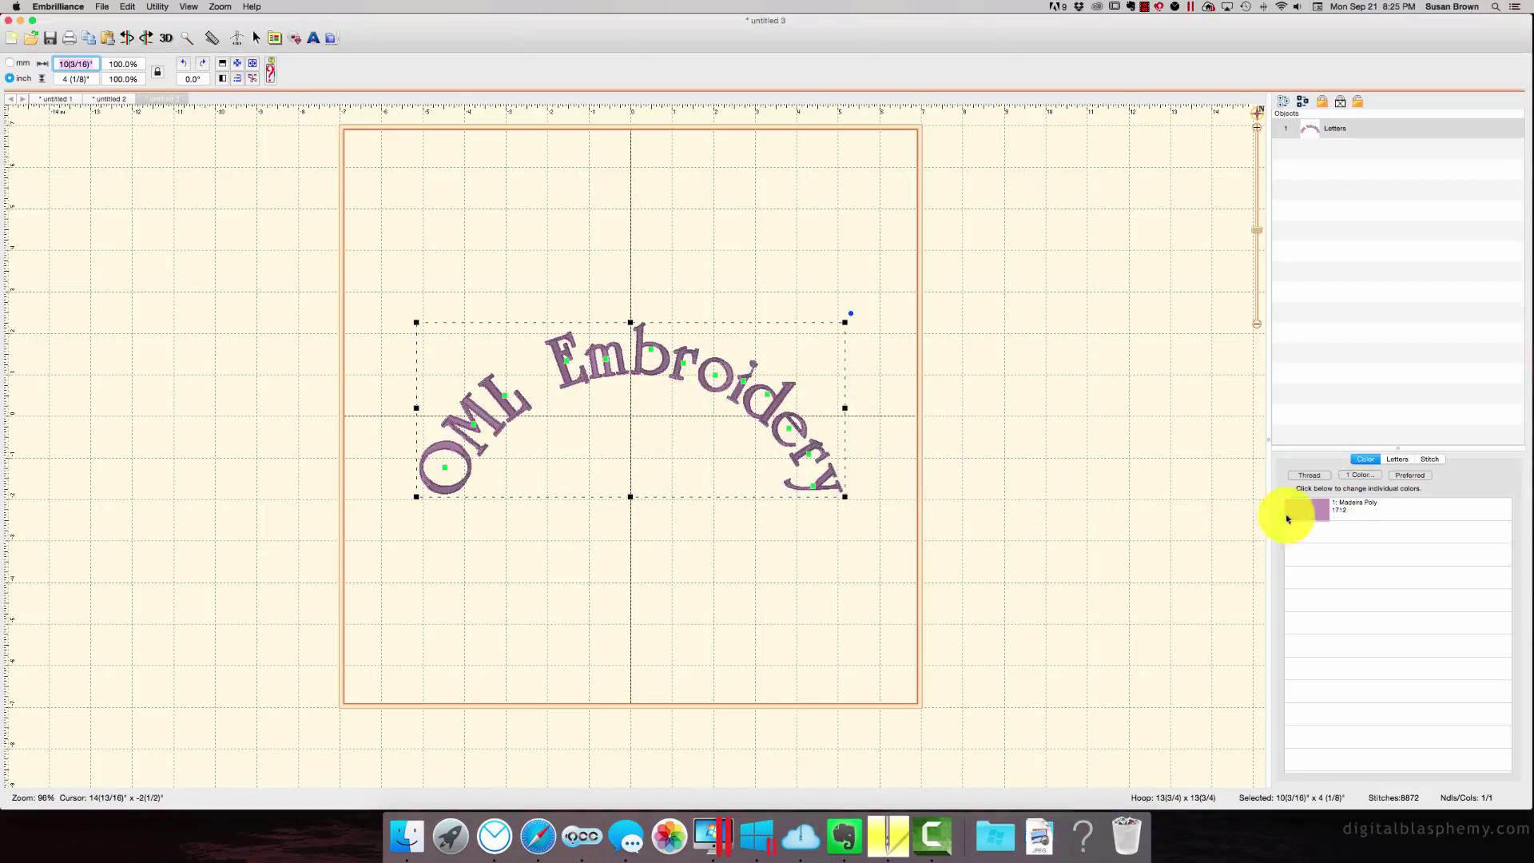
click(1358, 475)
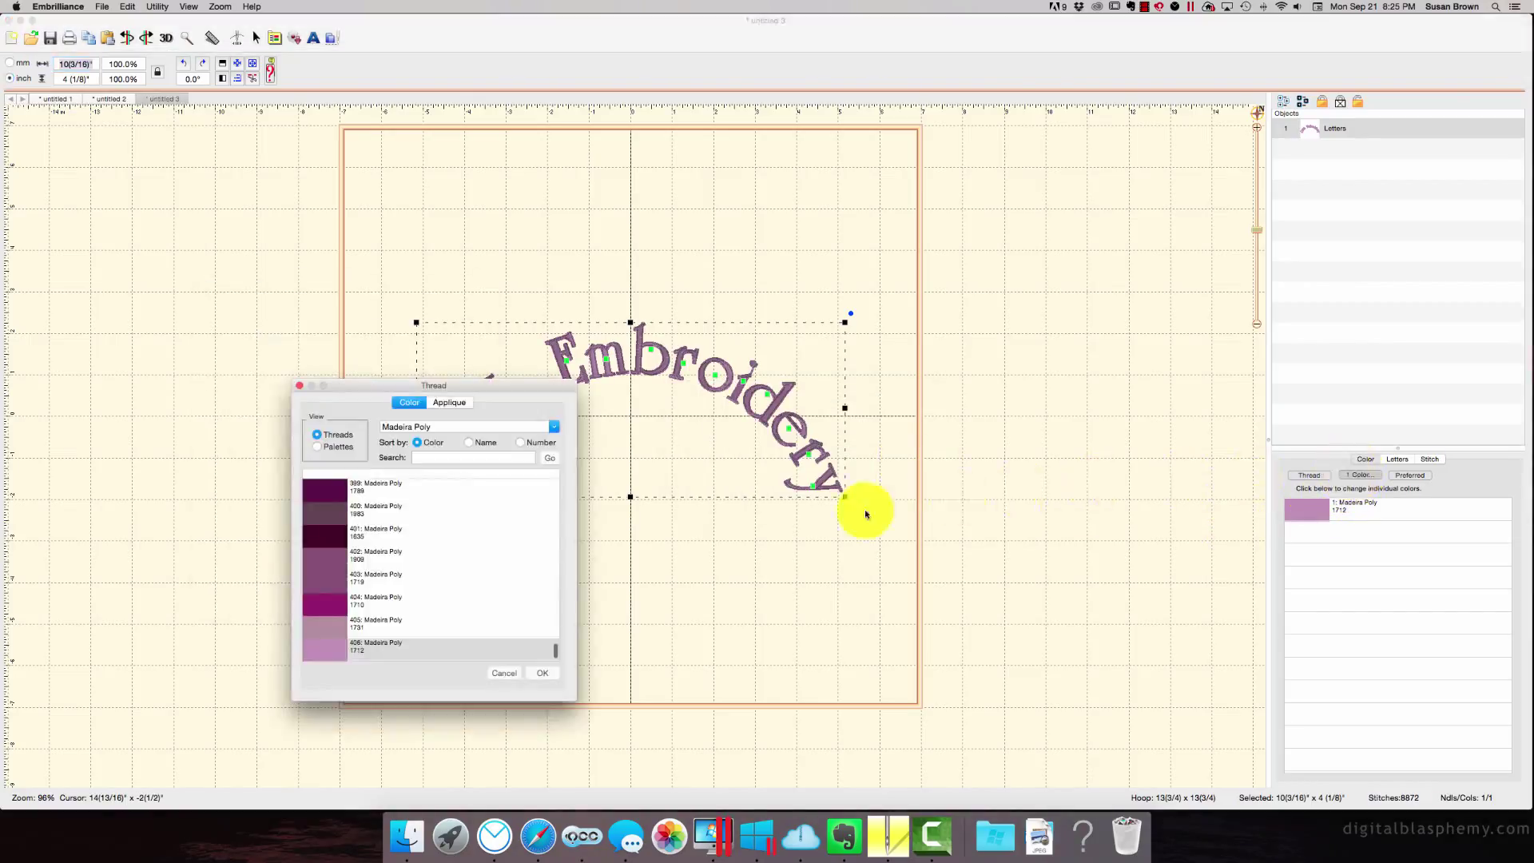
scroll(407, 494, down, 3)
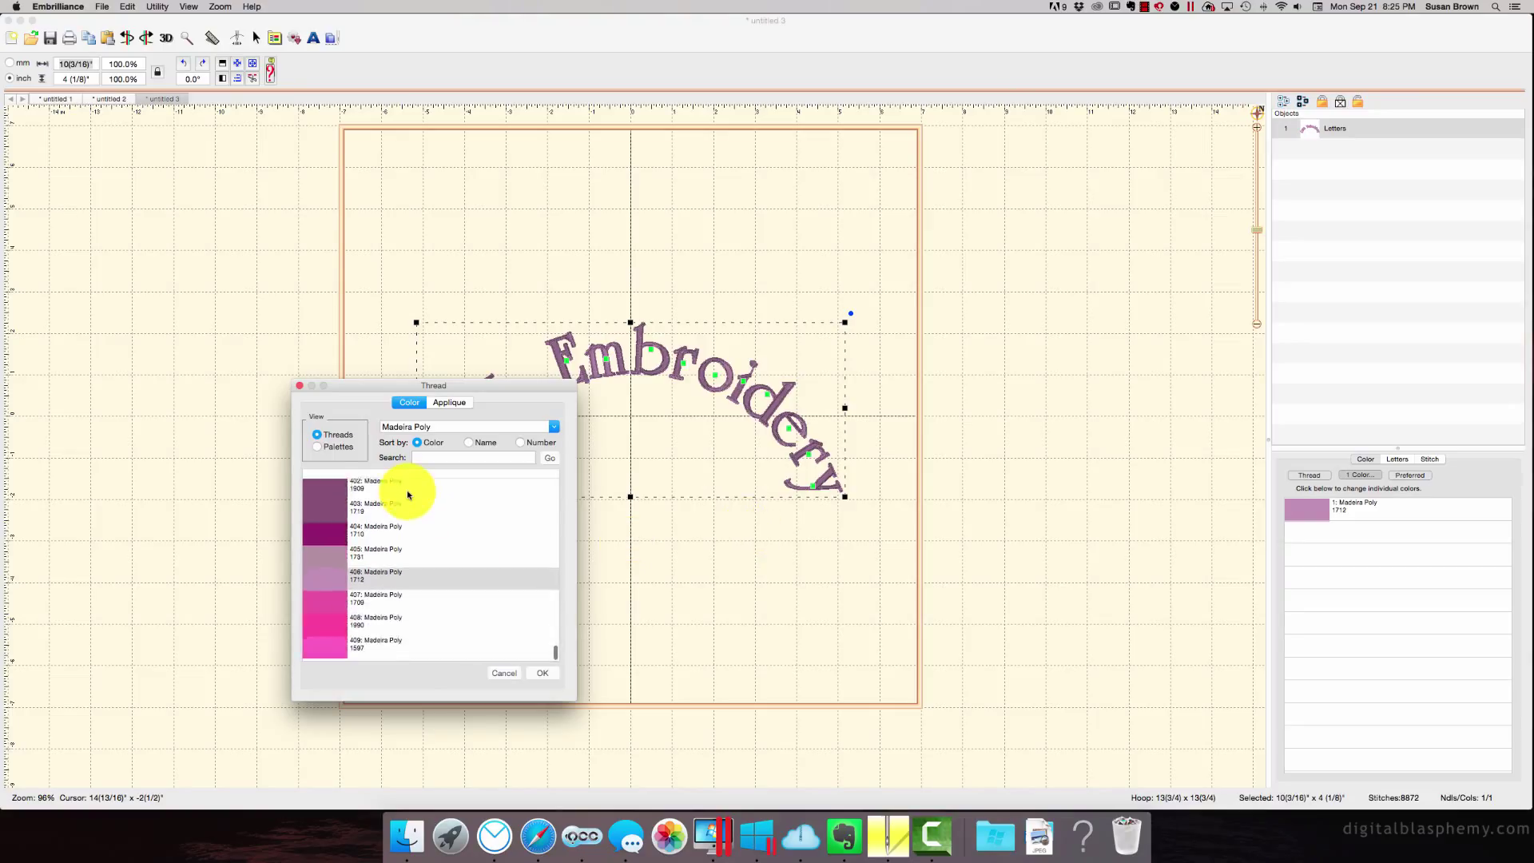
scroll(400, 575, up, 15)
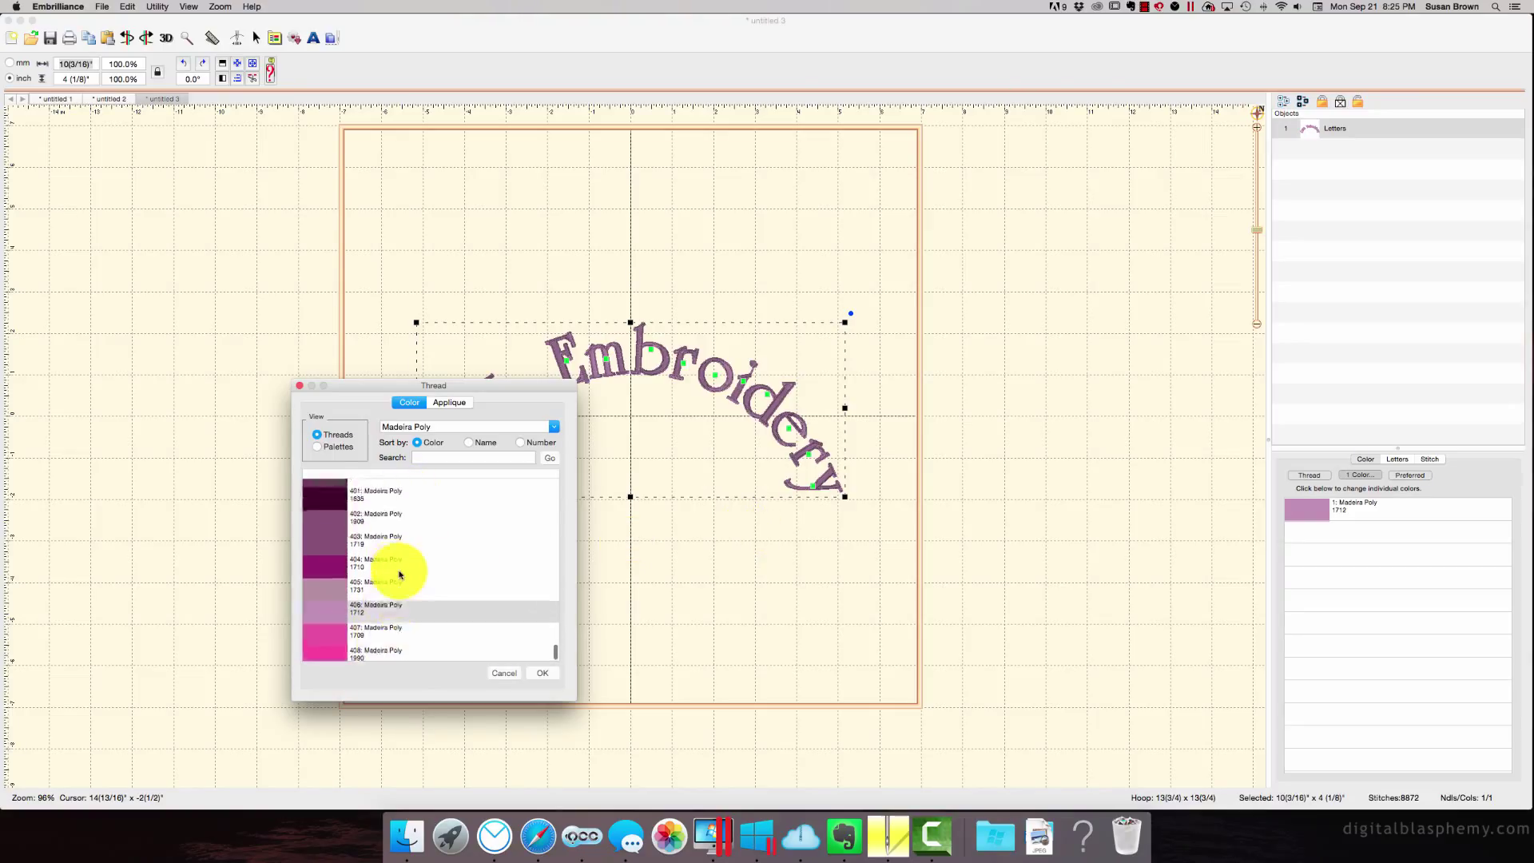
scroll(401, 582, up, 12)
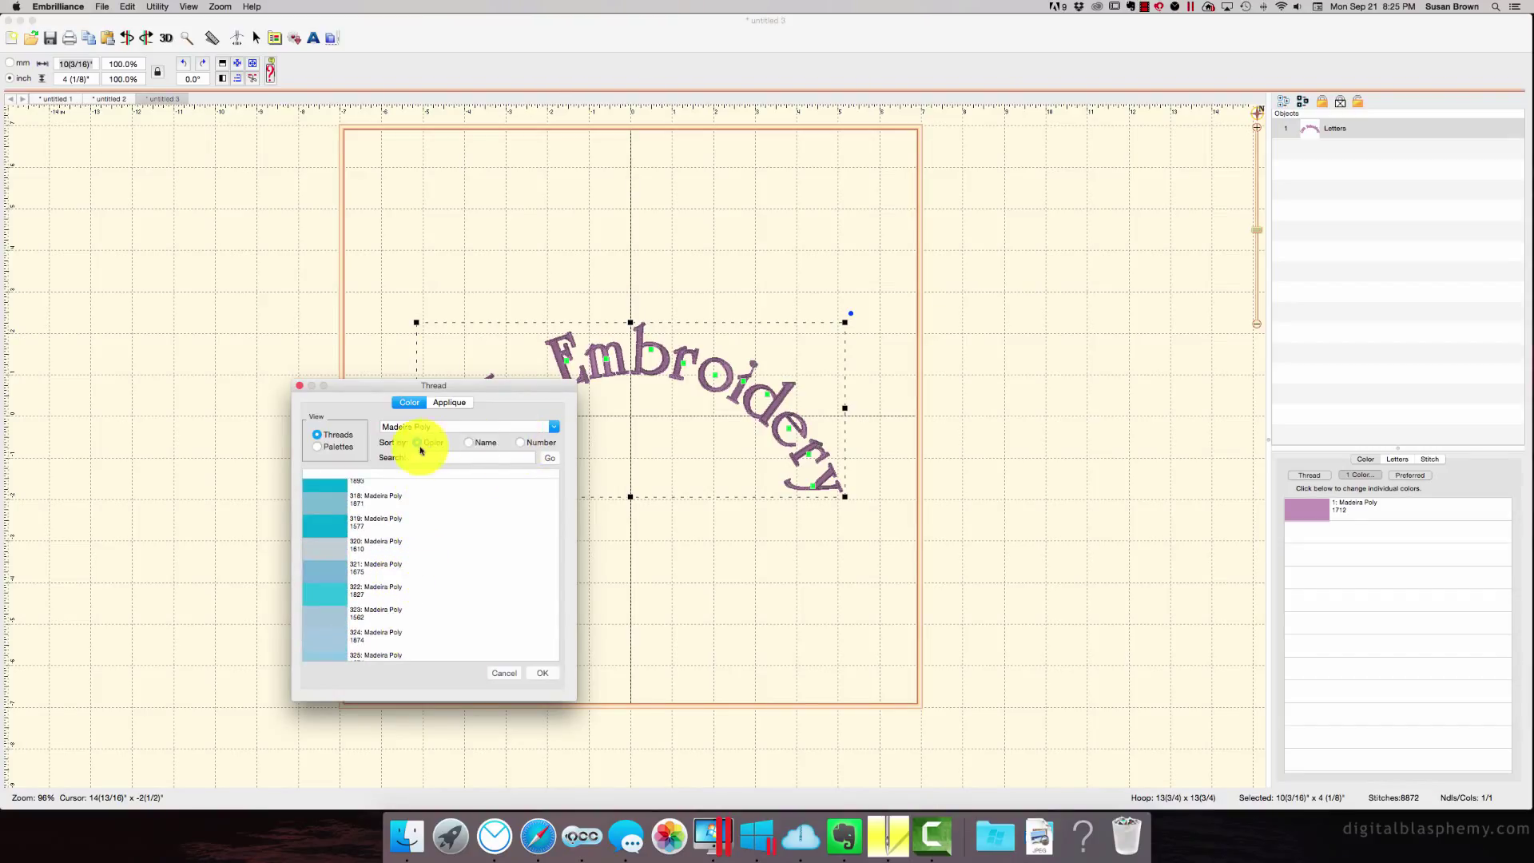
Step: Sort the thread chart by number and recolour the lettering red with Madeira Poly 1747
click(519, 442)
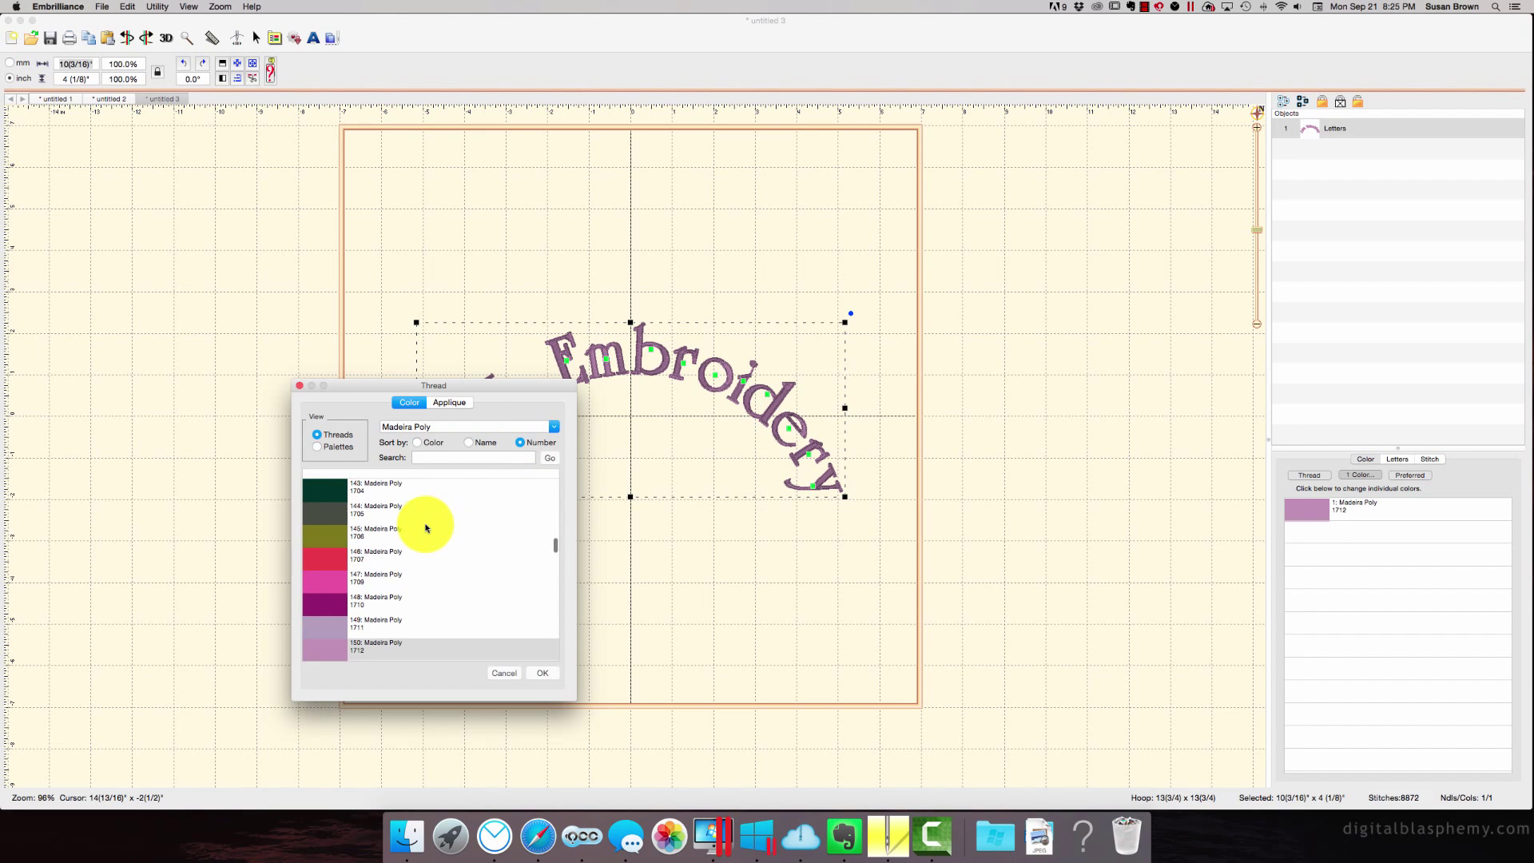
scroll(427, 523, down, 10)
scroll(427, 527, down, 10)
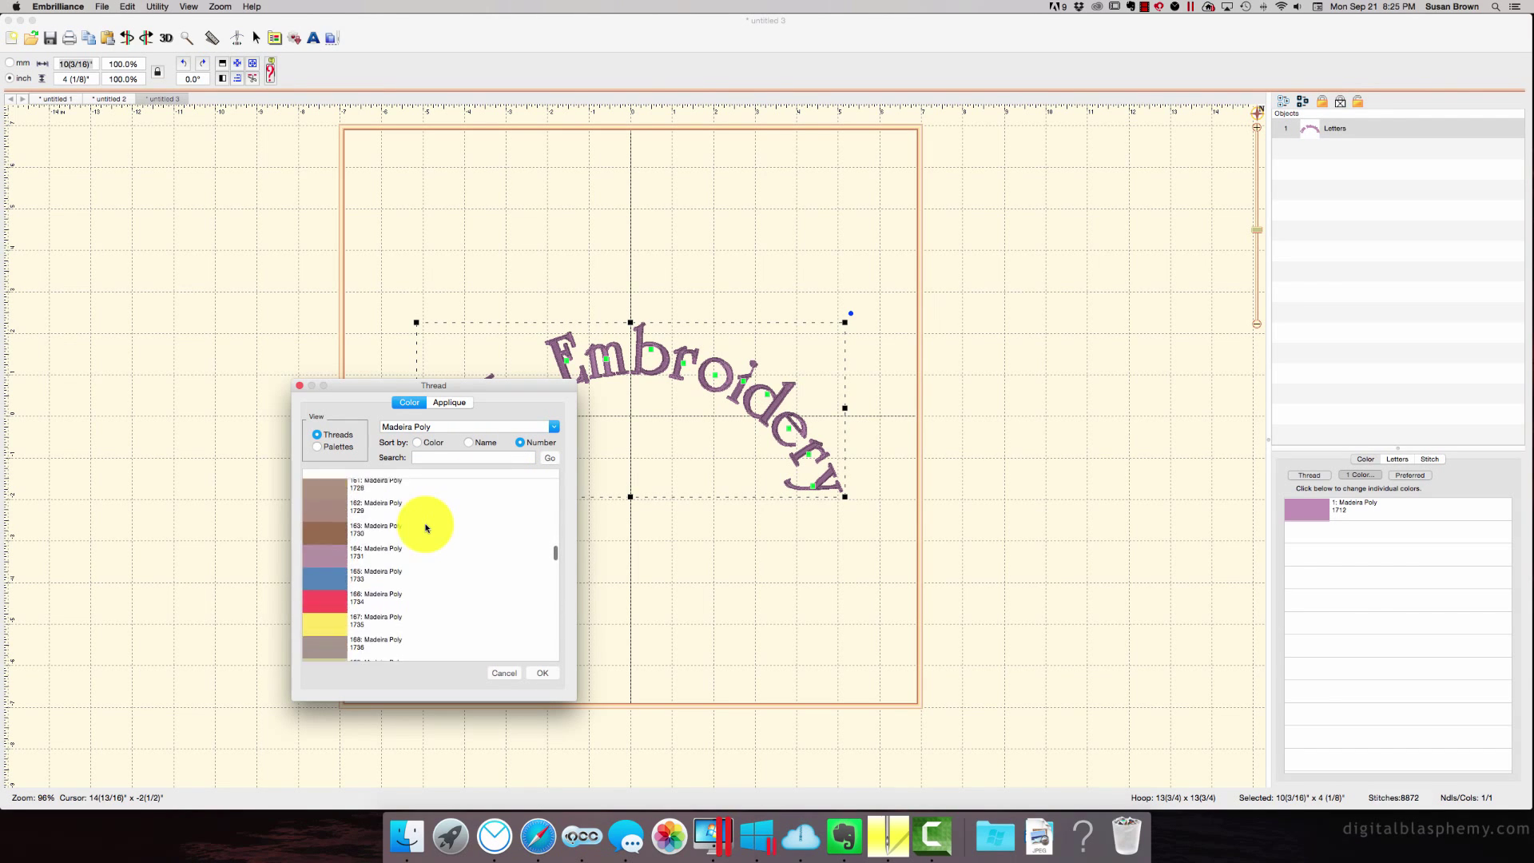
scroll(426, 526, down, 5)
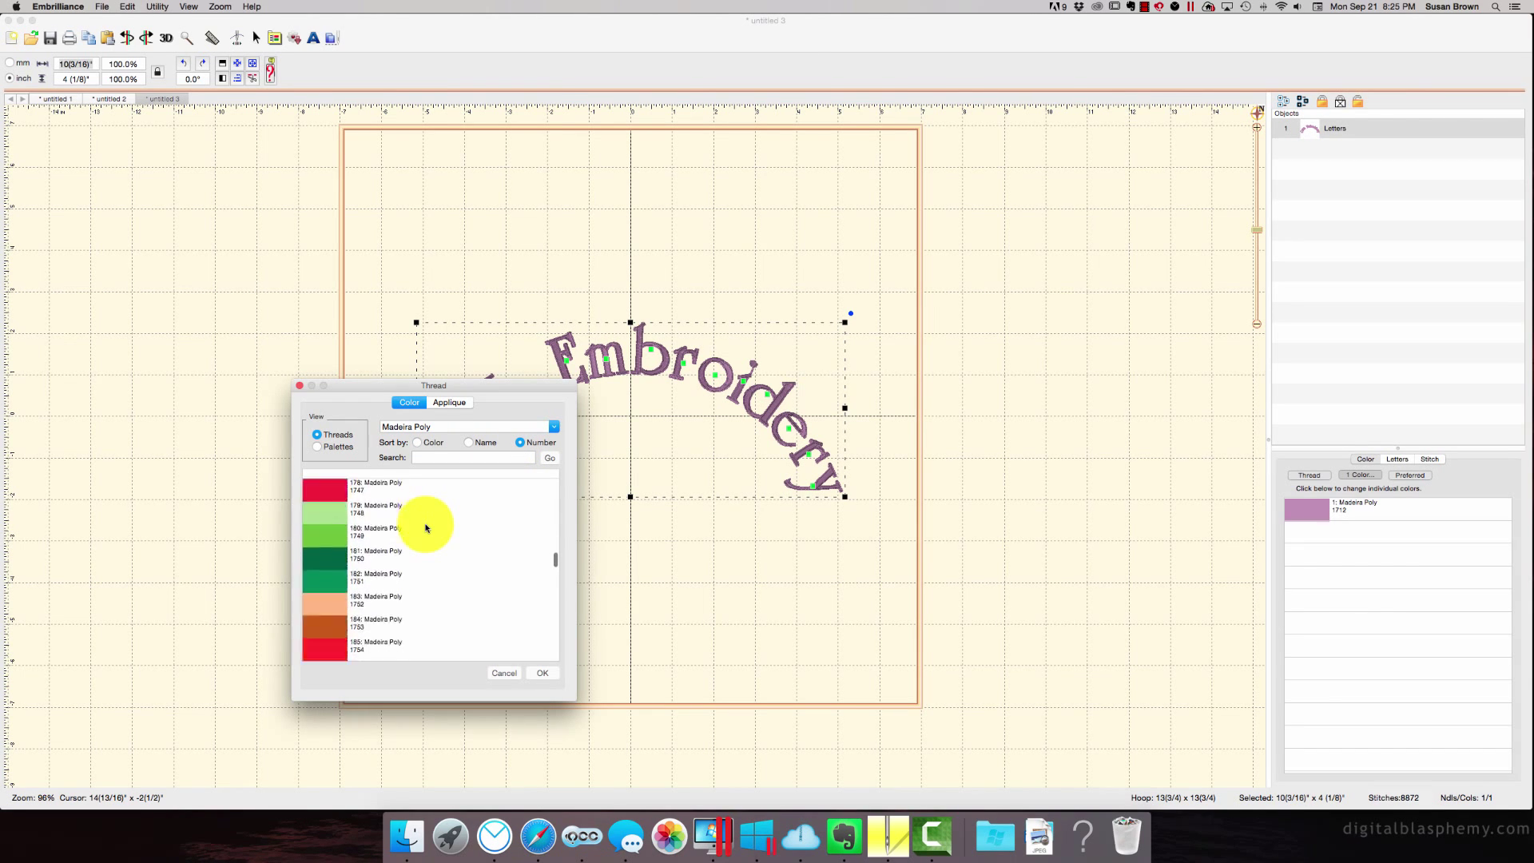
scroll(383, 517, up, 1)
click(368, 515)
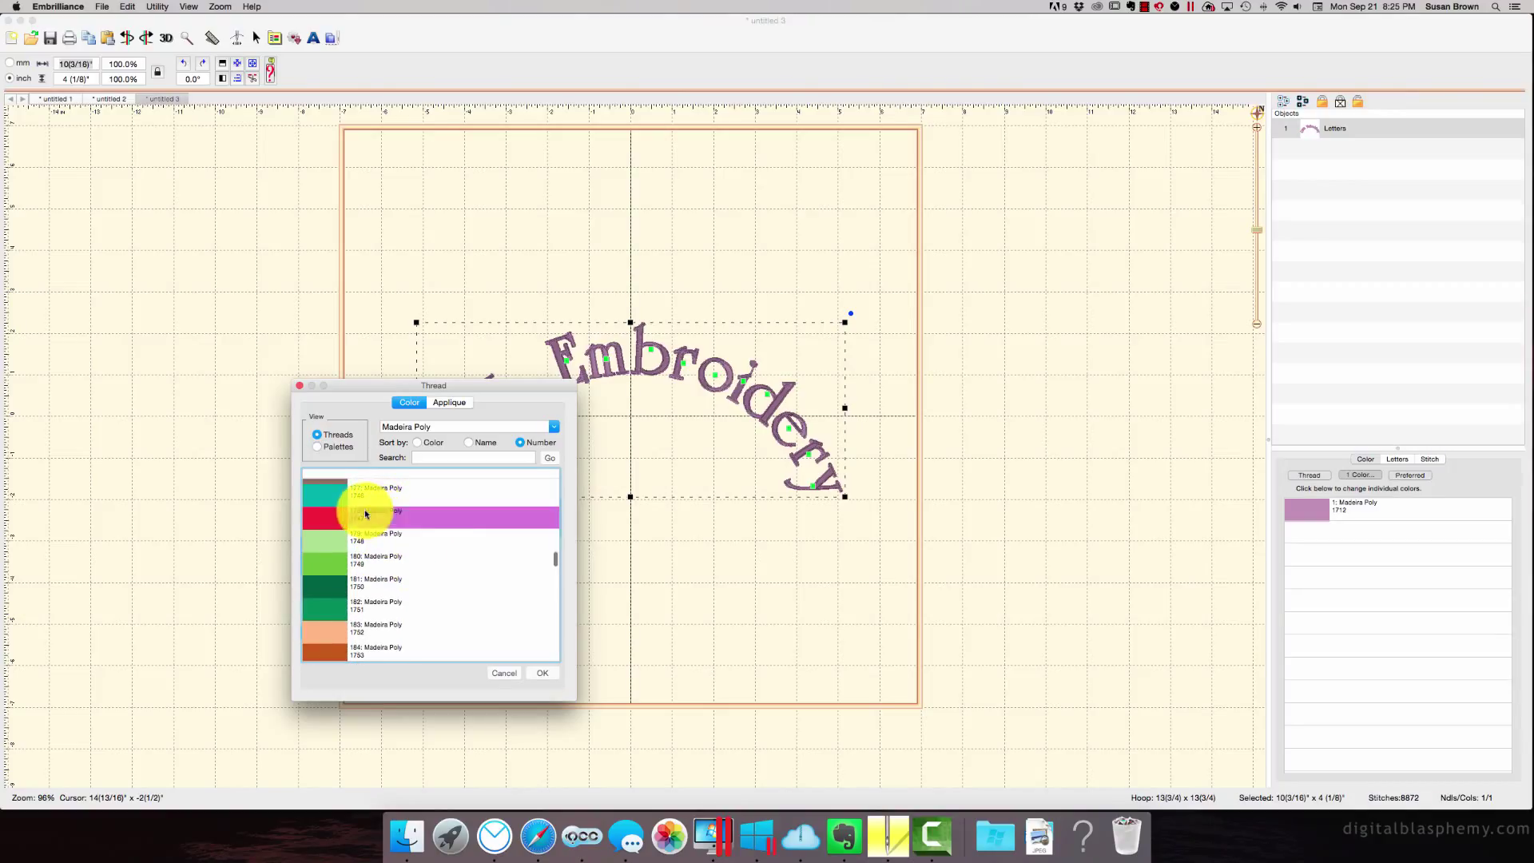
click(543, 673)
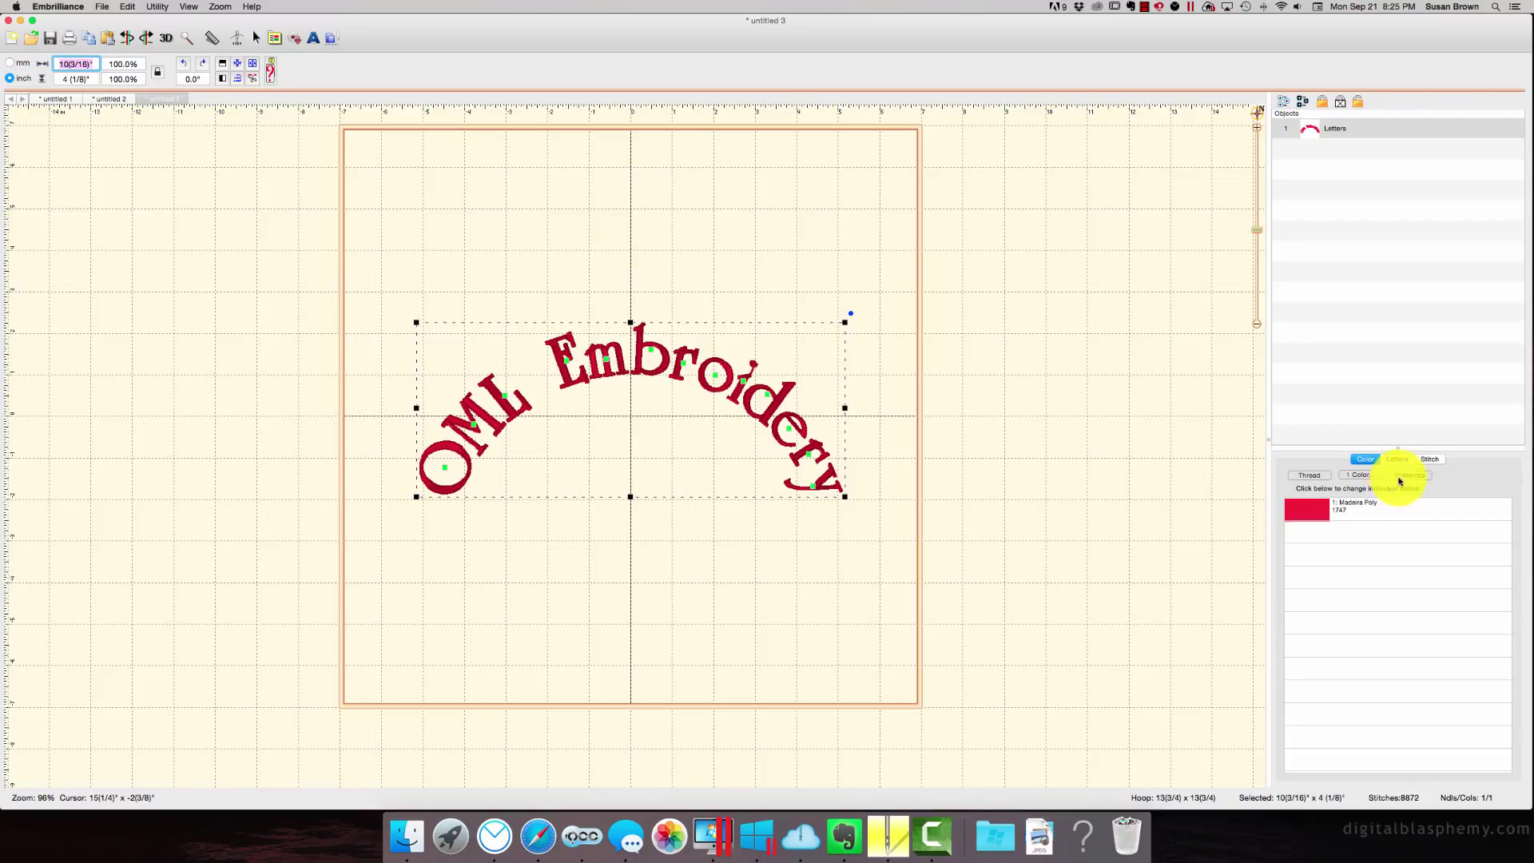
Step: Switch to the untitled 1 design and select its purple arched OML Embroidery lettering
click(741, 545)
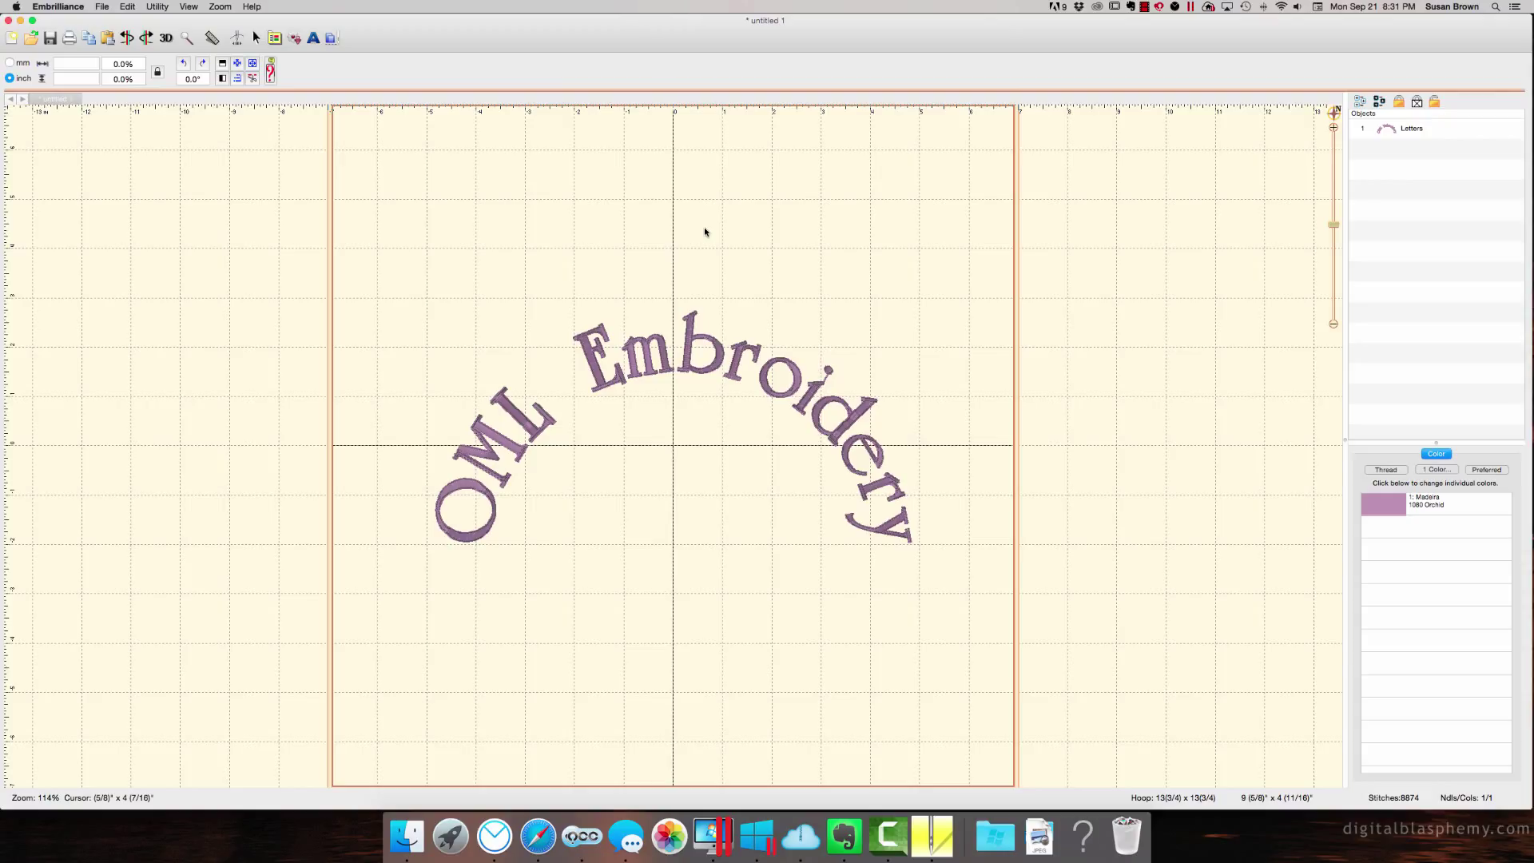
click(687, 338)
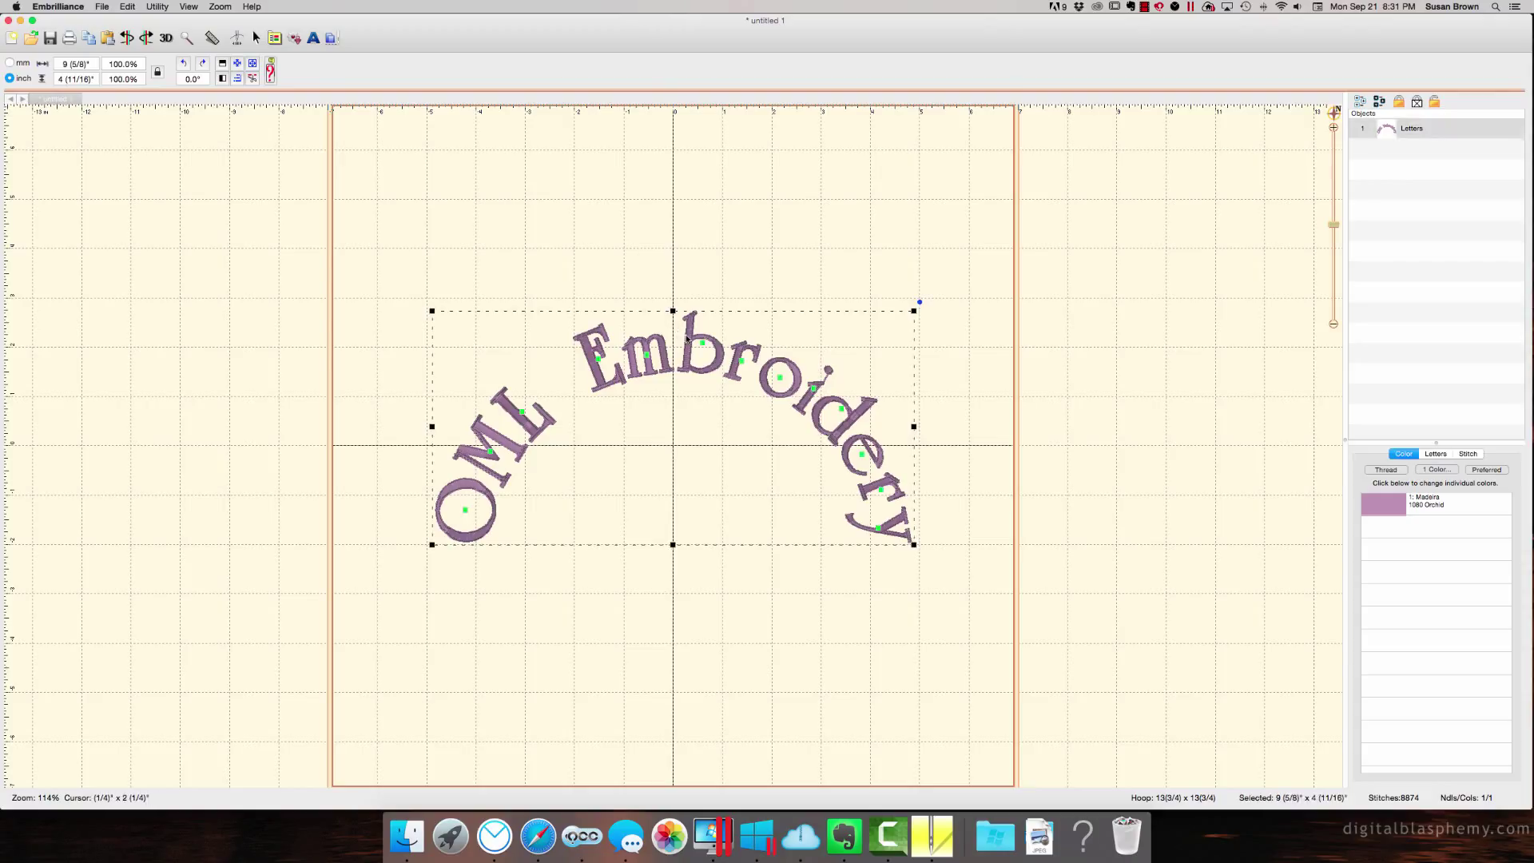
right_click(656, 375)
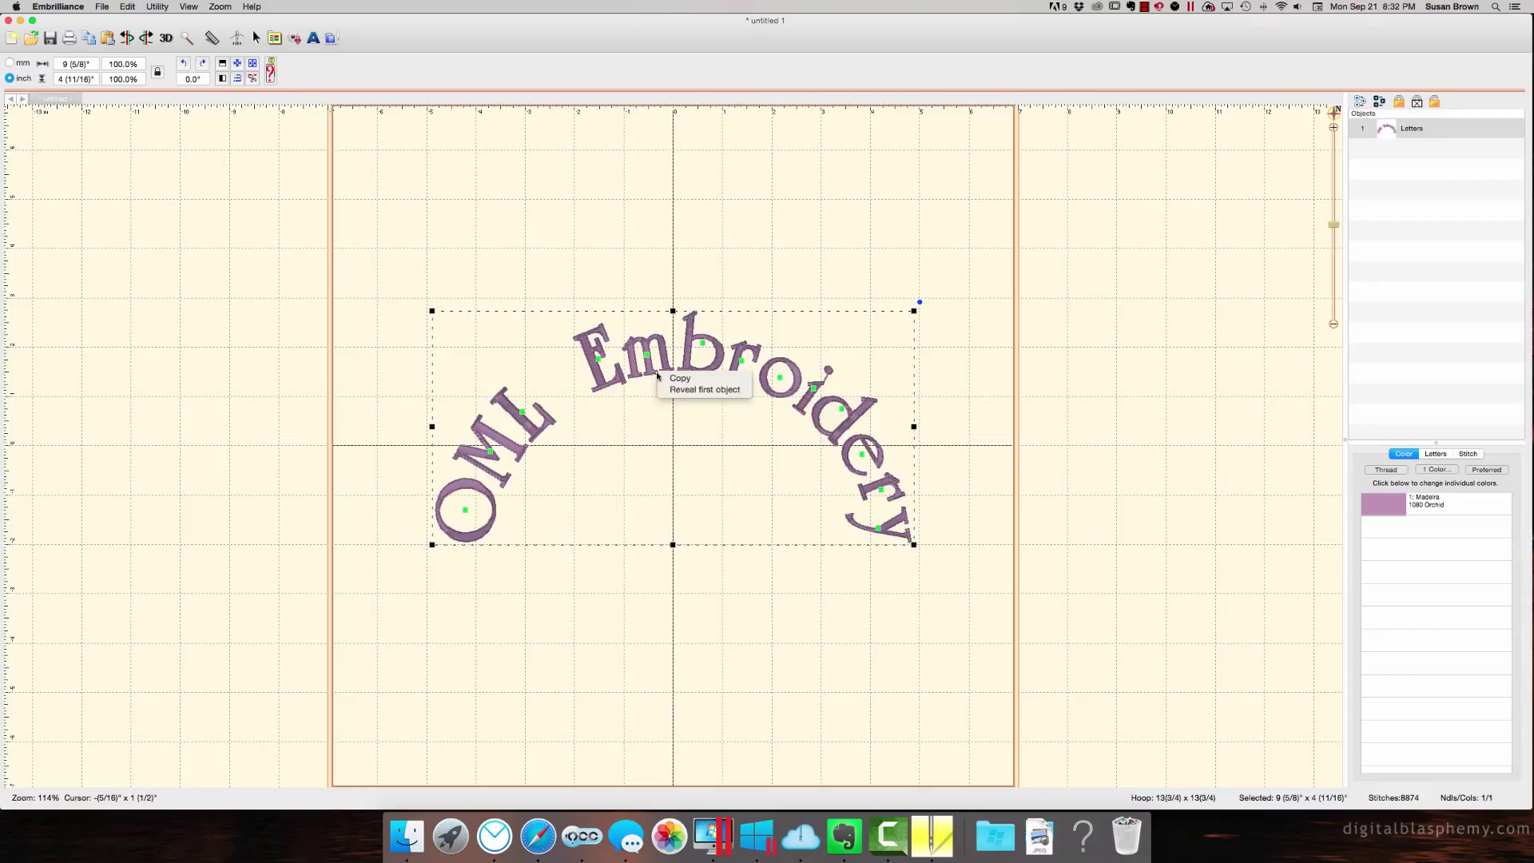
click(601, 377)
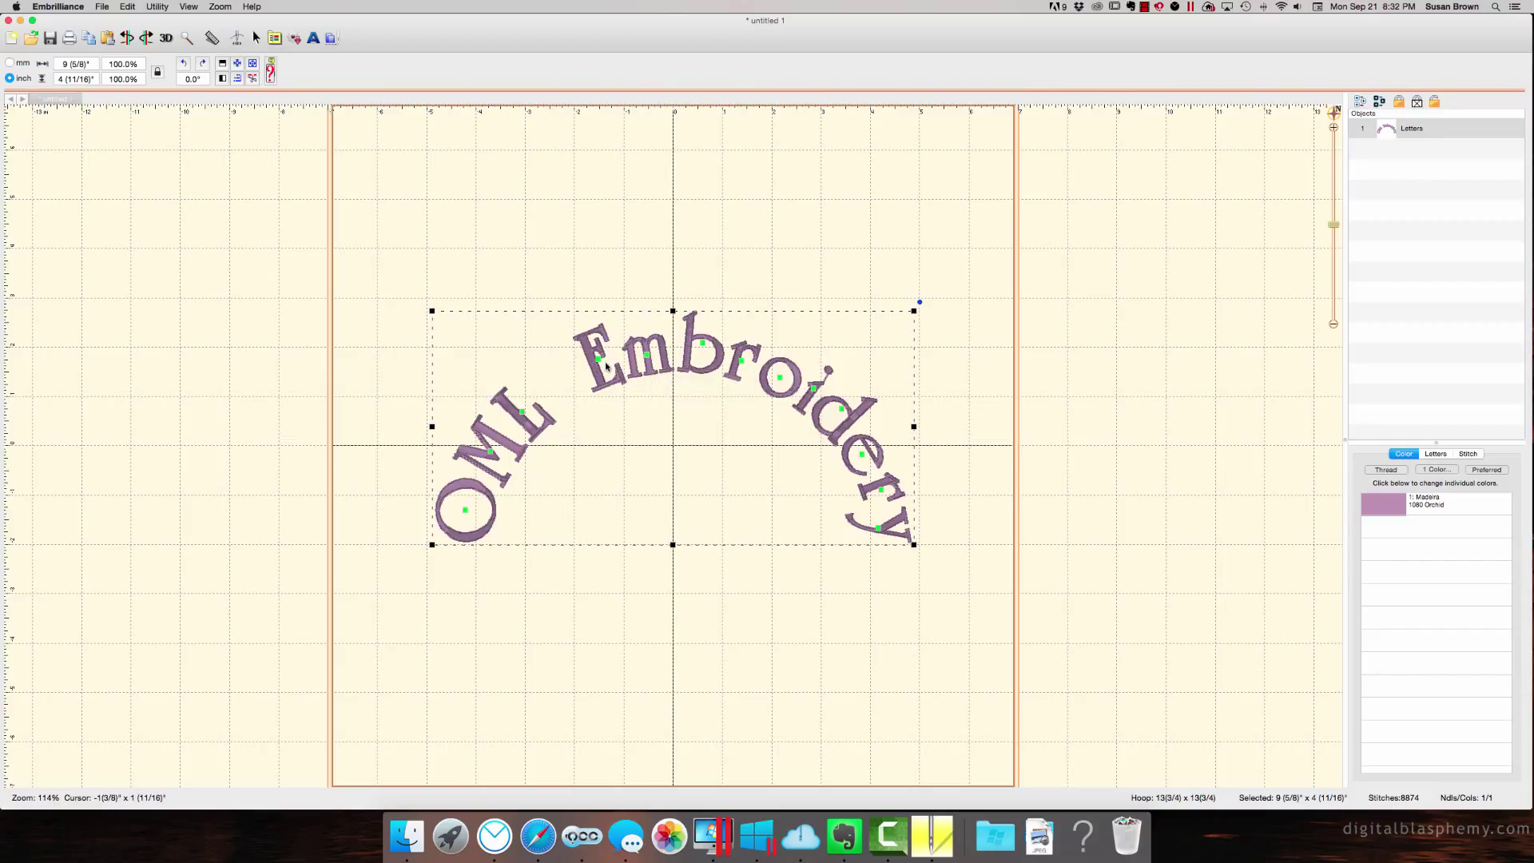
Step: Delete the selected arched lettering, leaving the 13 3/4 x 13 3/4 inch hoop empty
key(Delete)
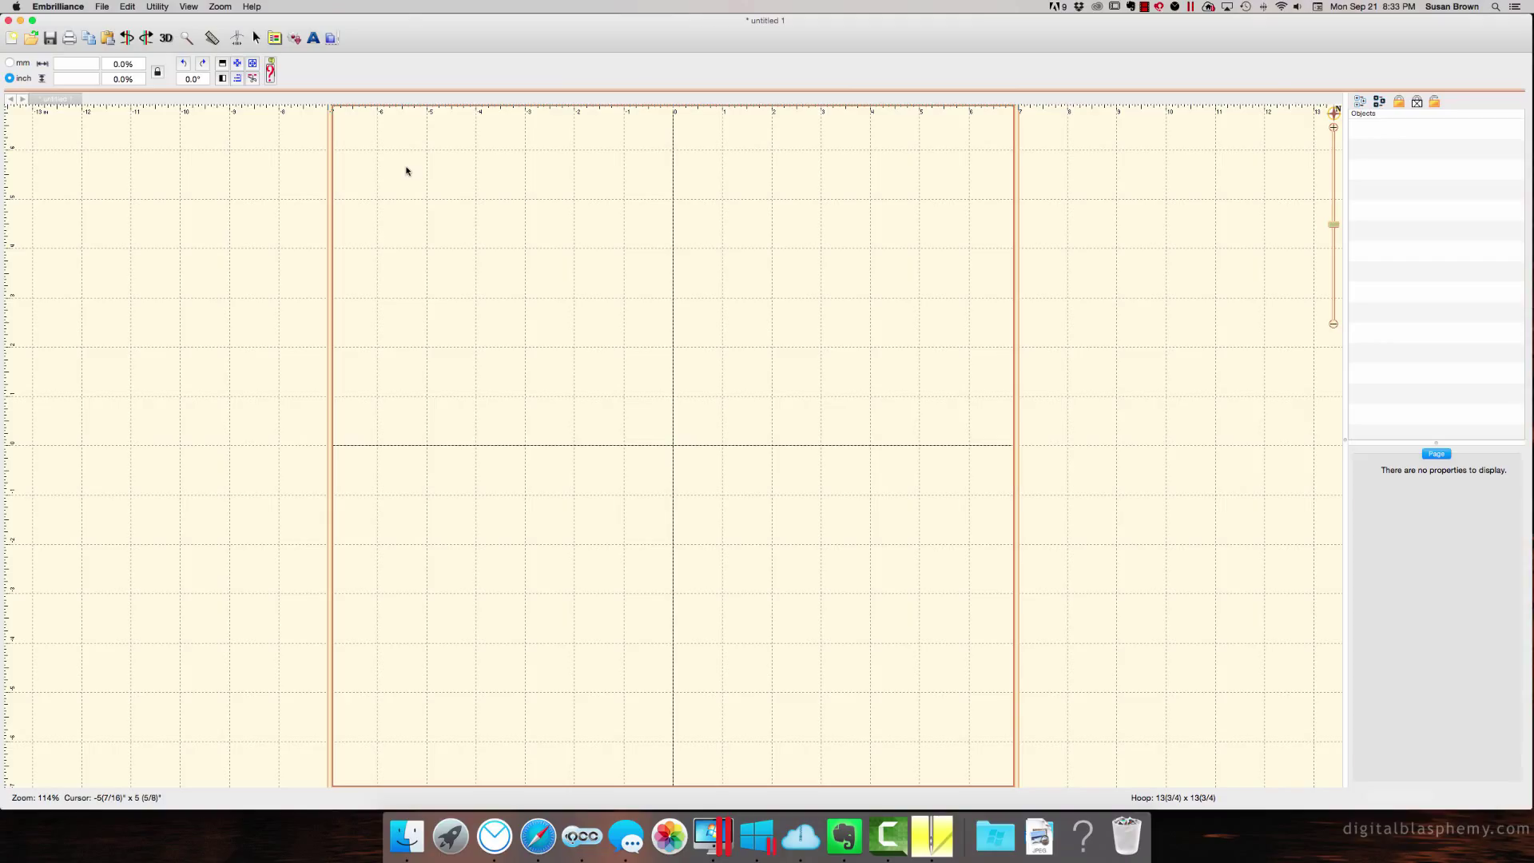
Step: Zoom out to 64%, in to 214%, and back out to 64% on the empty hoop
key(super+minus)
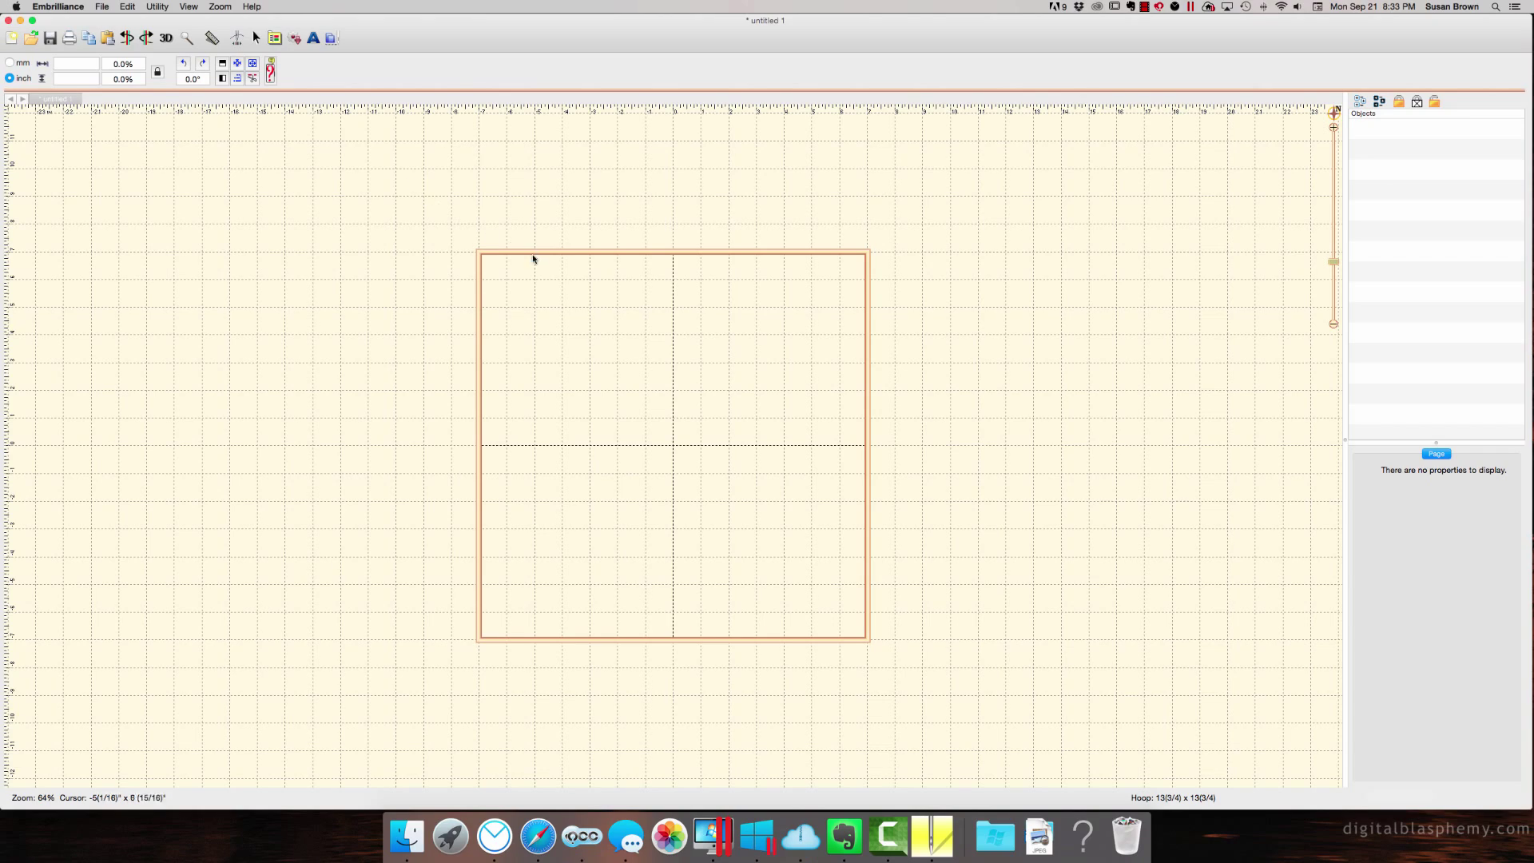
key(super+plus)
key(super+minus)
key(super+minus)
key(super+plus)
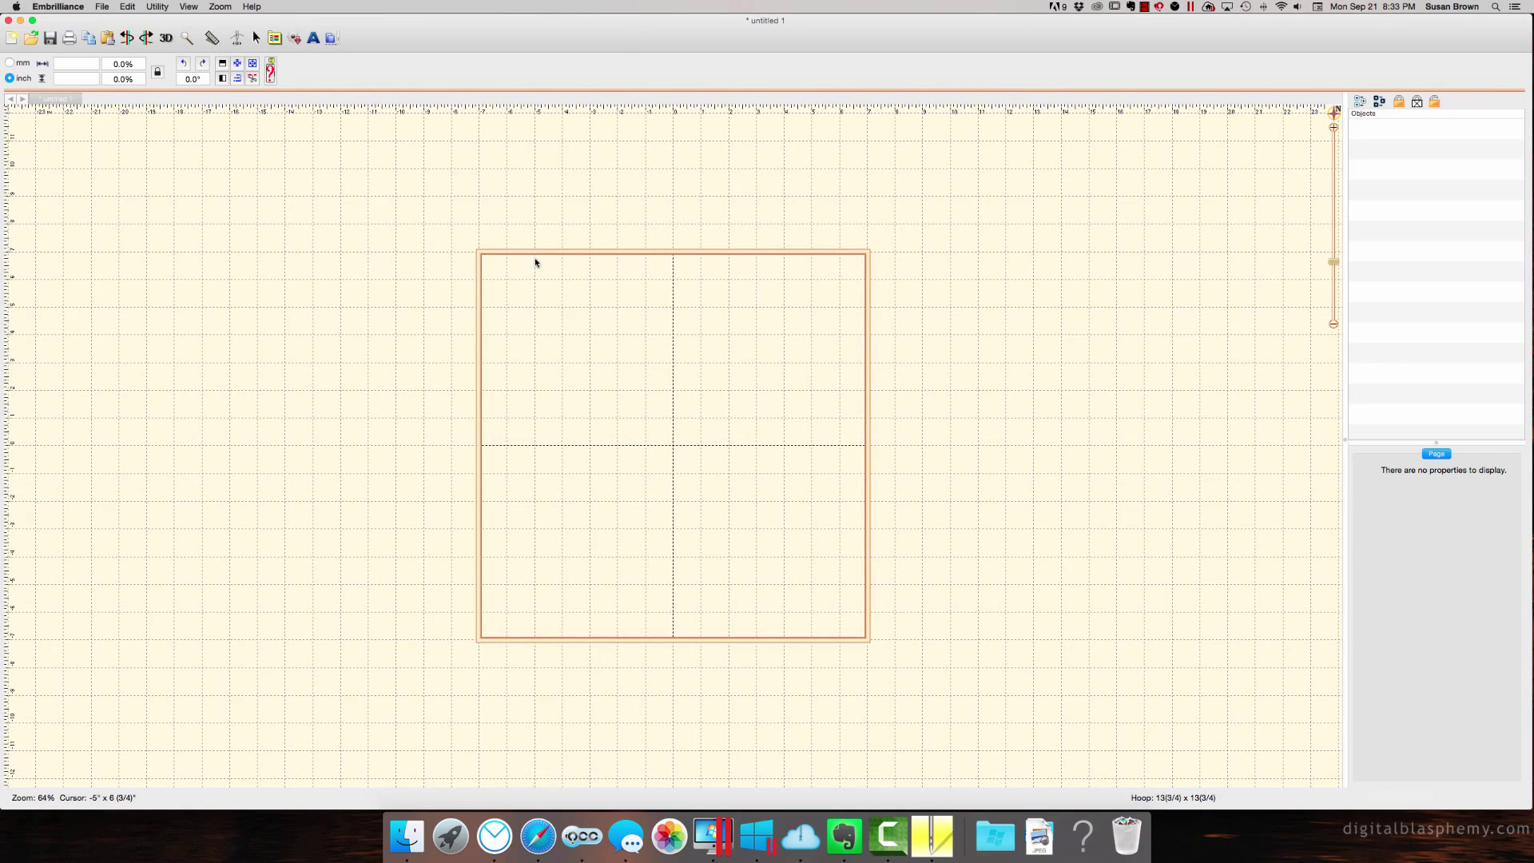